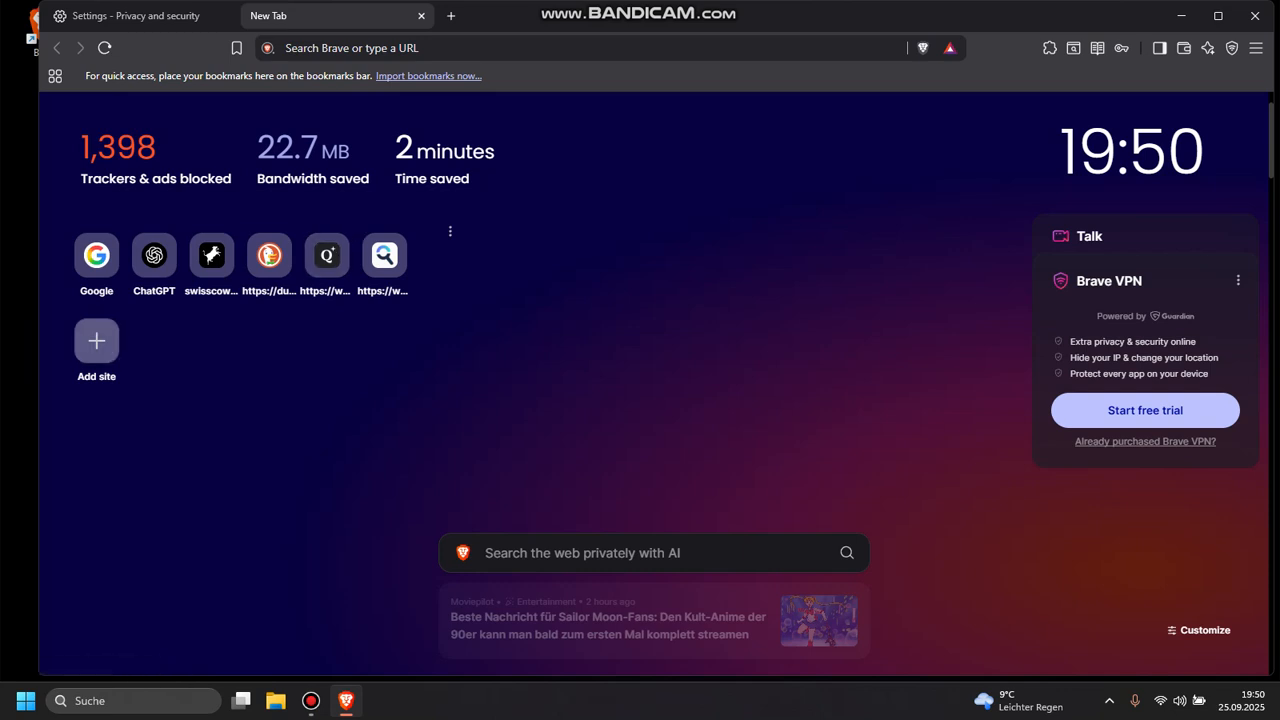
click(96, 341)
click(806, 250)
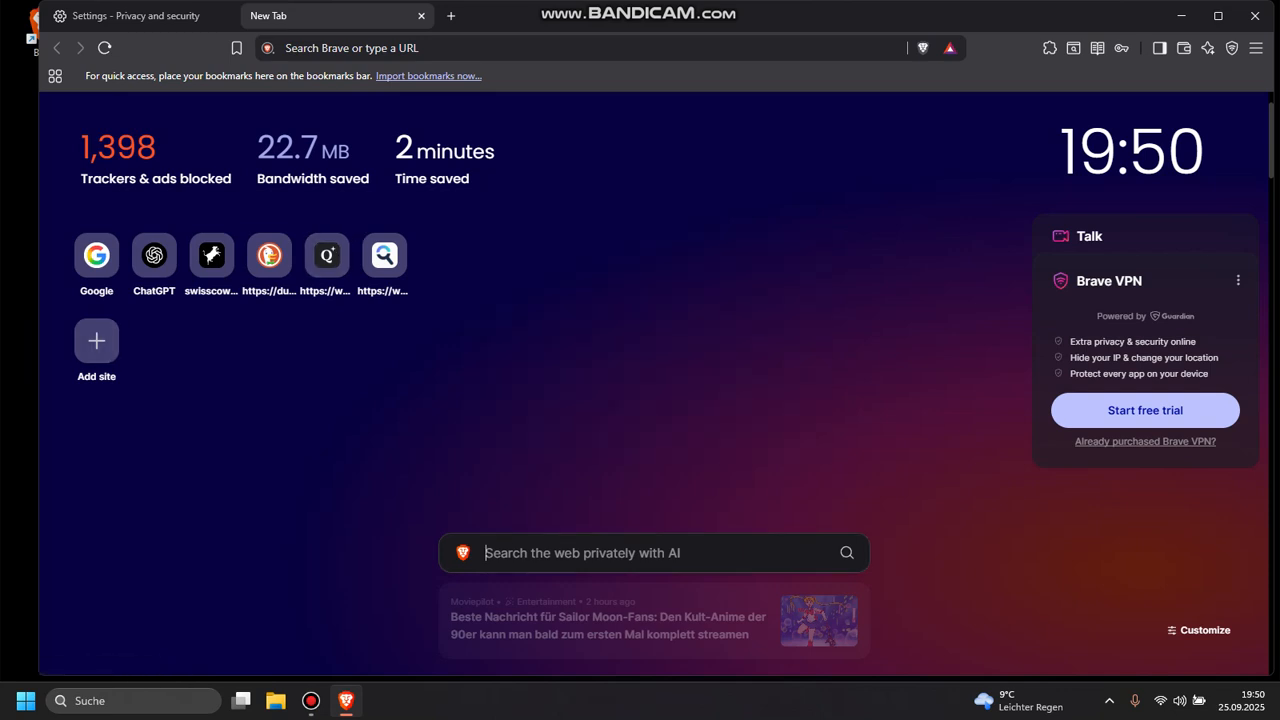
Search the web from the new tab page for "How can I start with Affiliate Marketing".
click(640, 553)
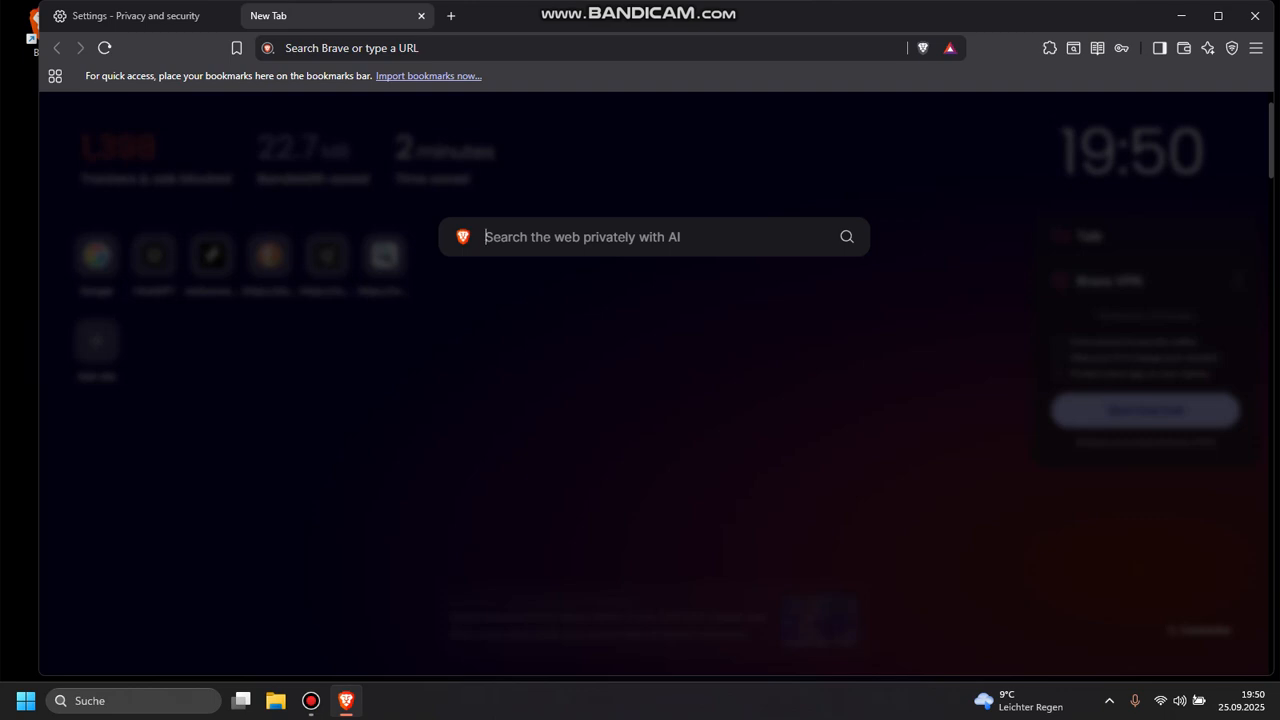
text(How)
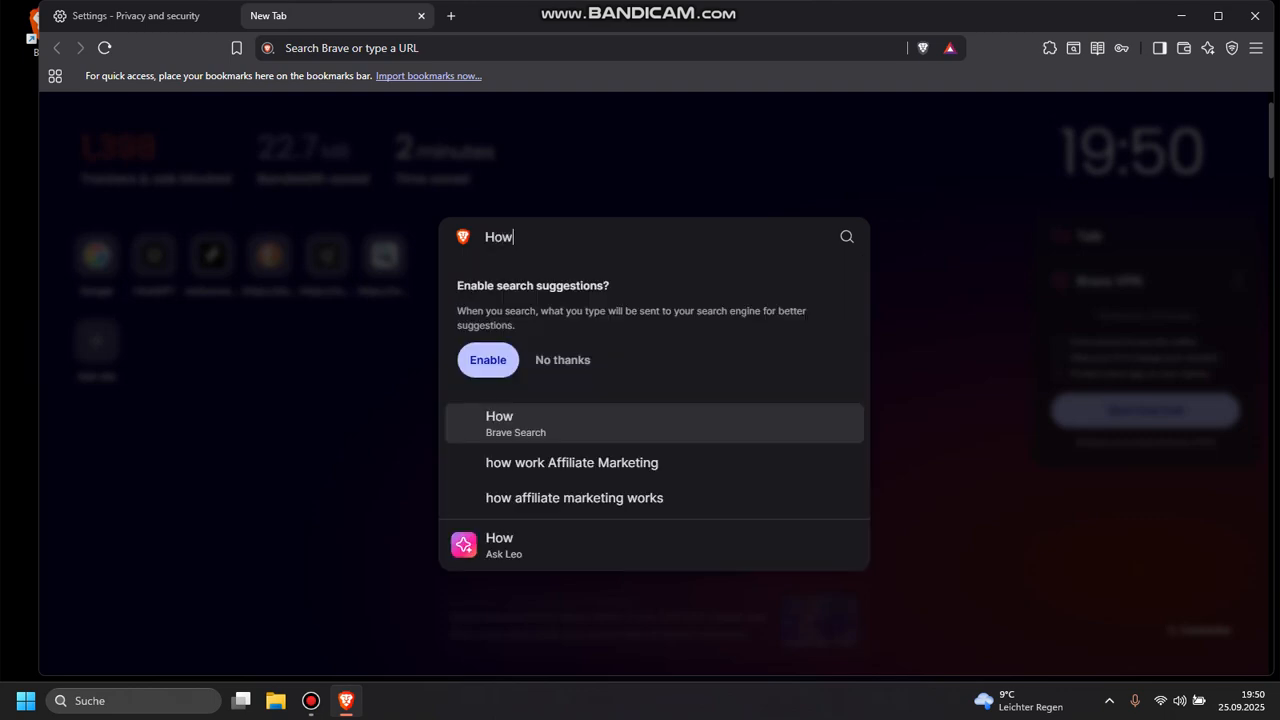
text( can I start with A)
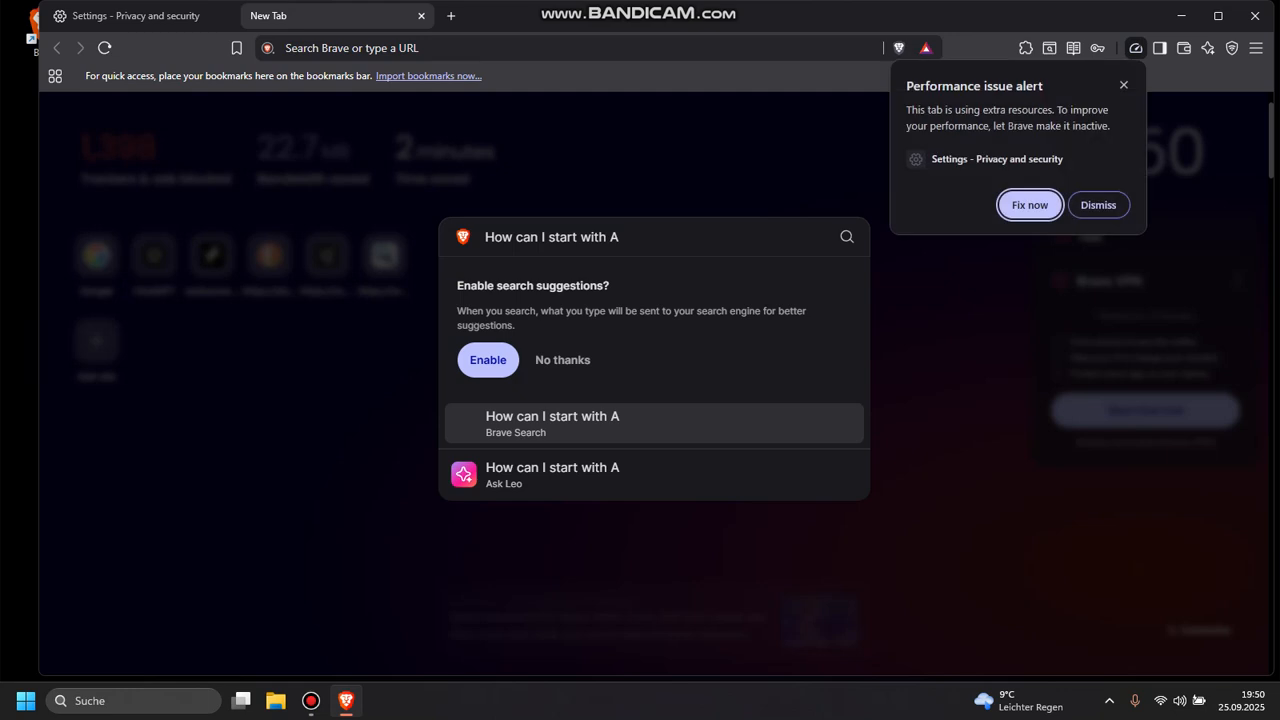
text(ffilia)
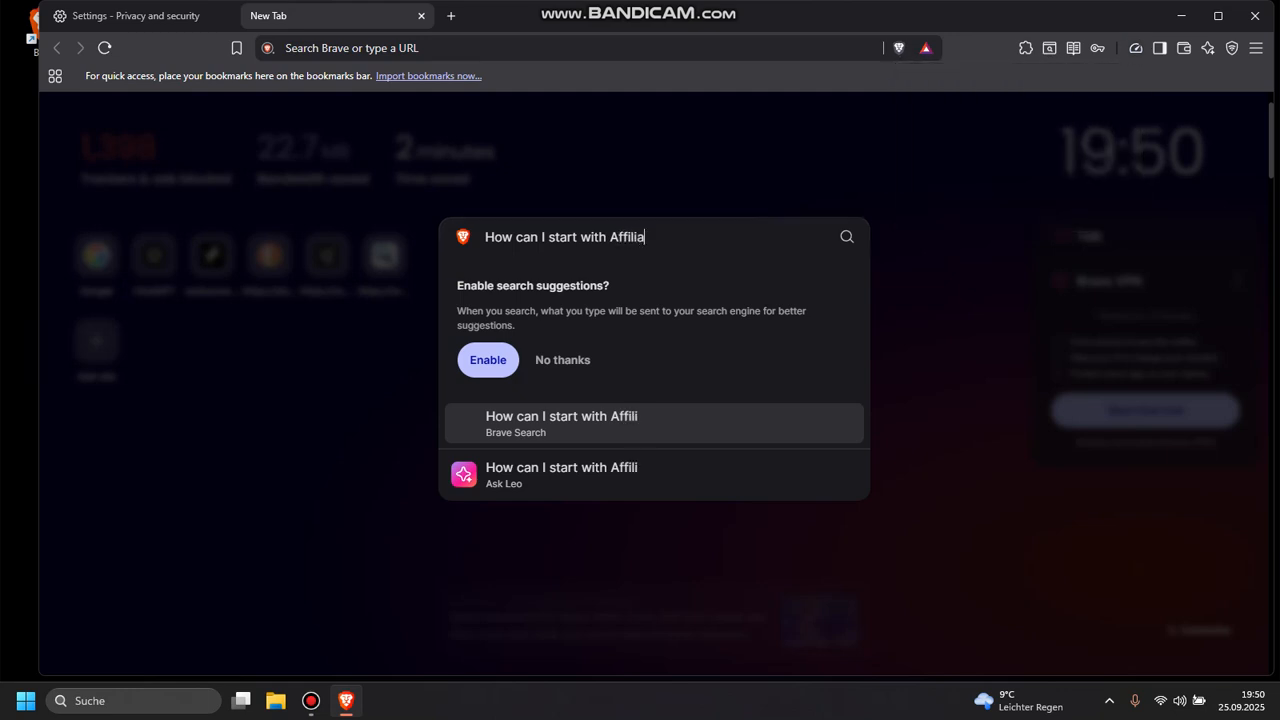
text(te Mark)
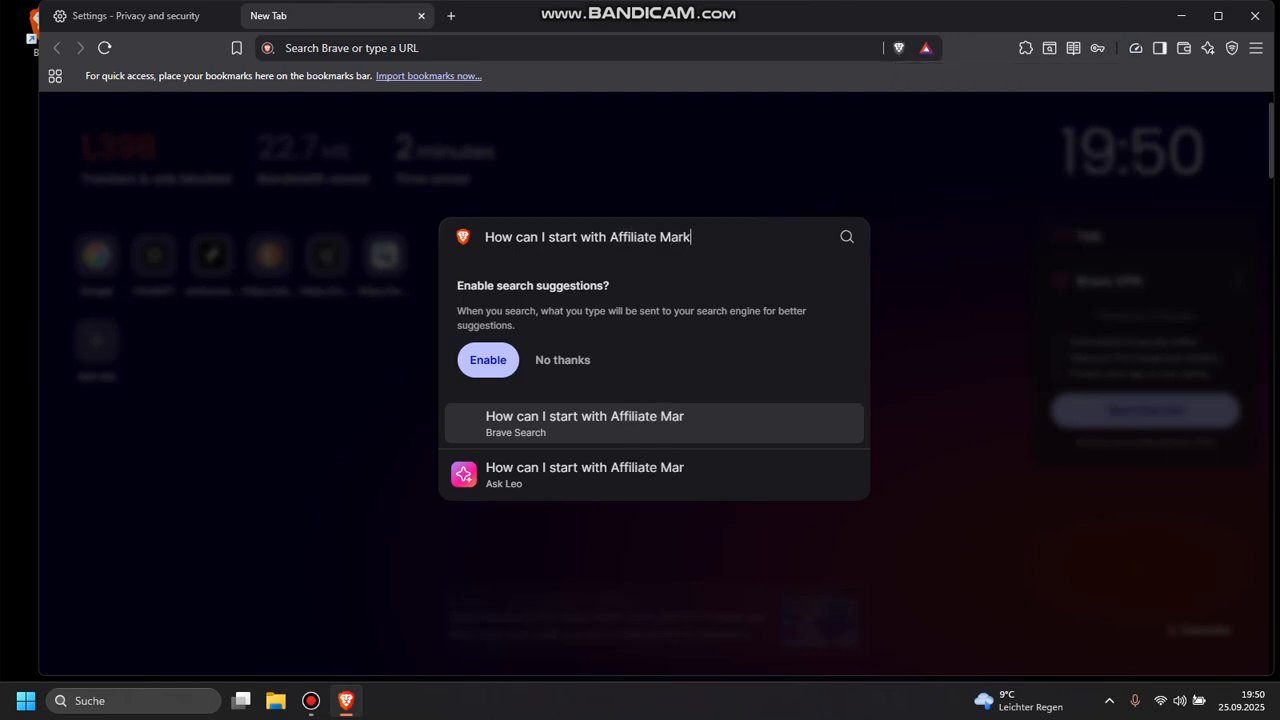
text(eting)
key(Return)
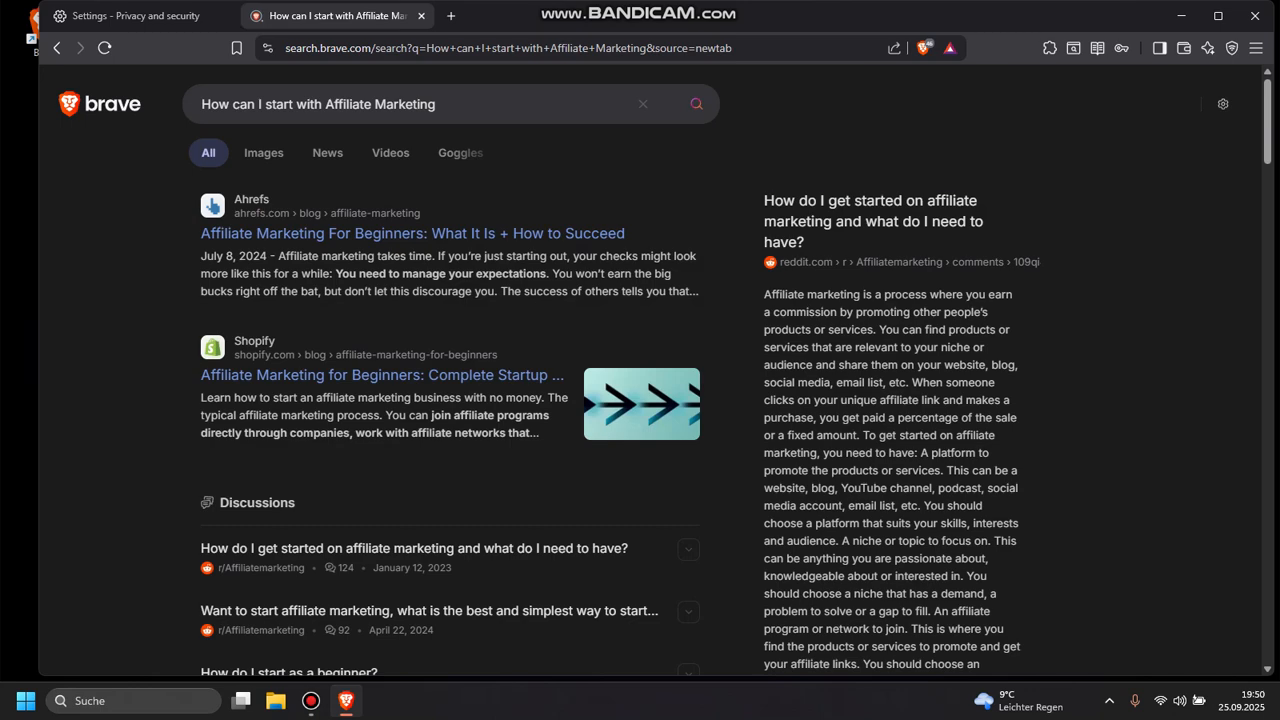
Look through the affiliate marketing search results, including the discussions, videos and article listings.
scroll(640, 400, down, 1)
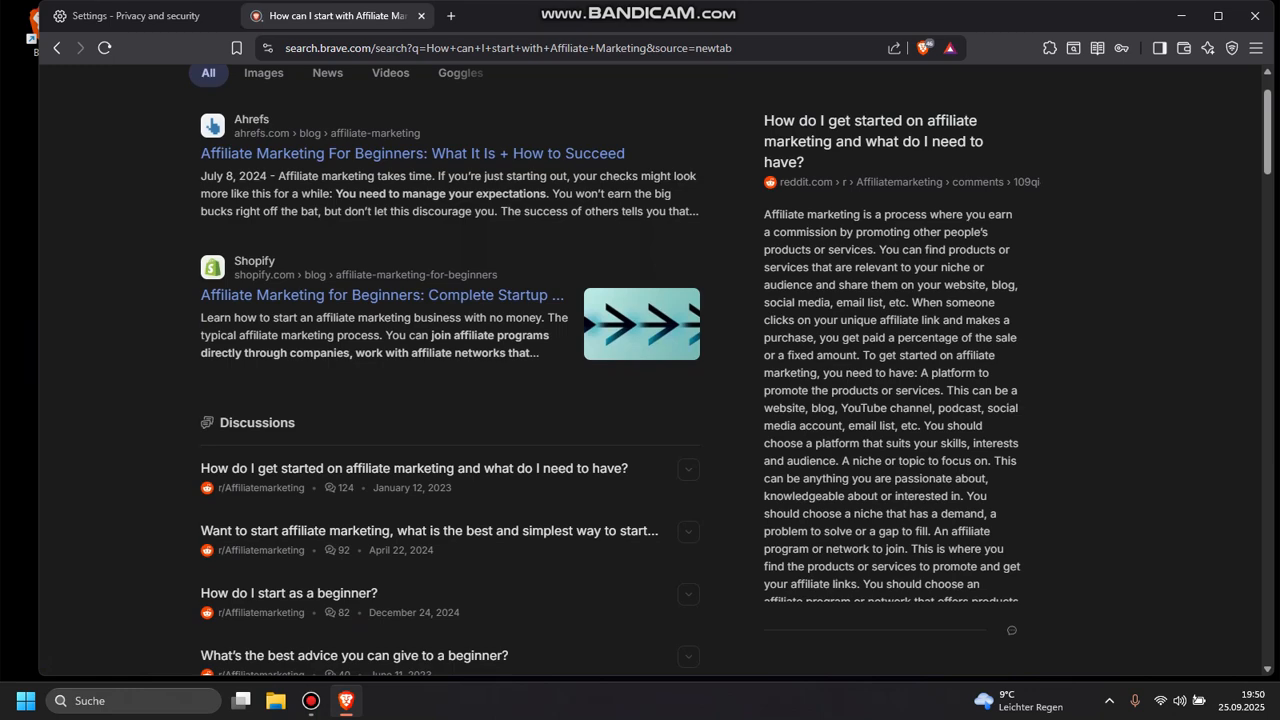
scroll(640, 400, down, 1)
scroll(640, 400, up, 2)
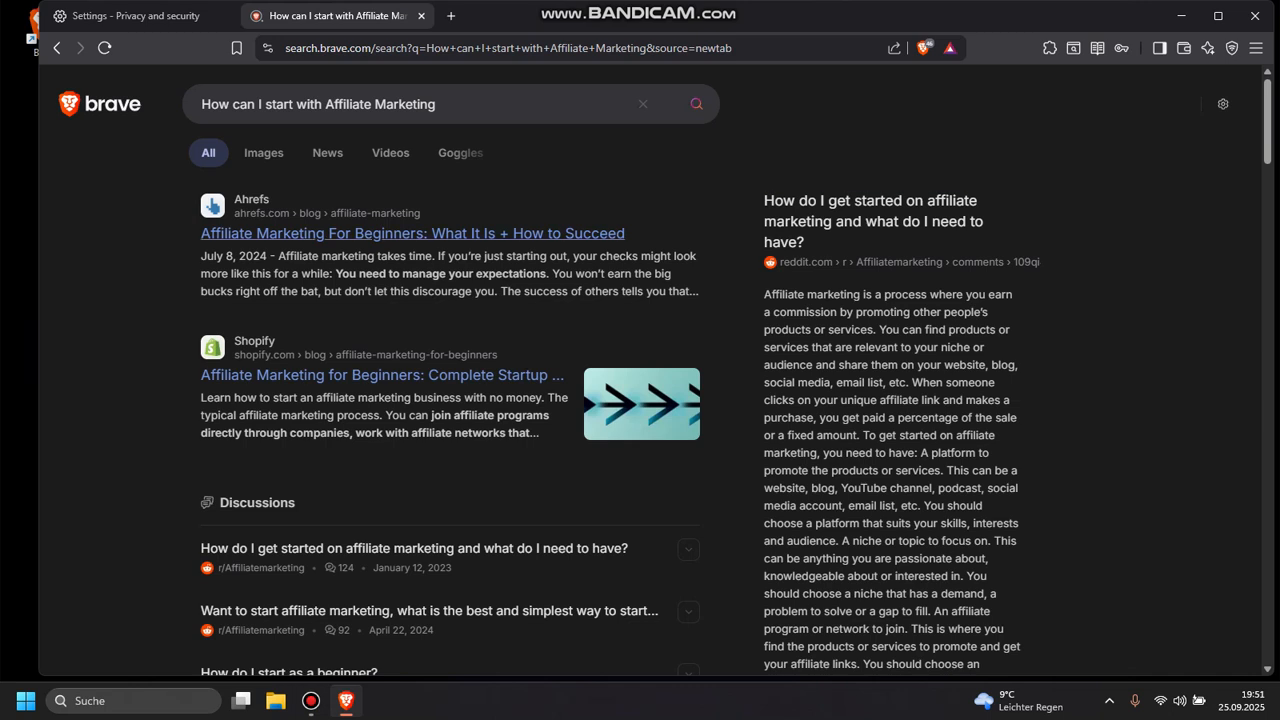
scroll(380, 315, down, 1)
scroll(380, 312, down, 8)
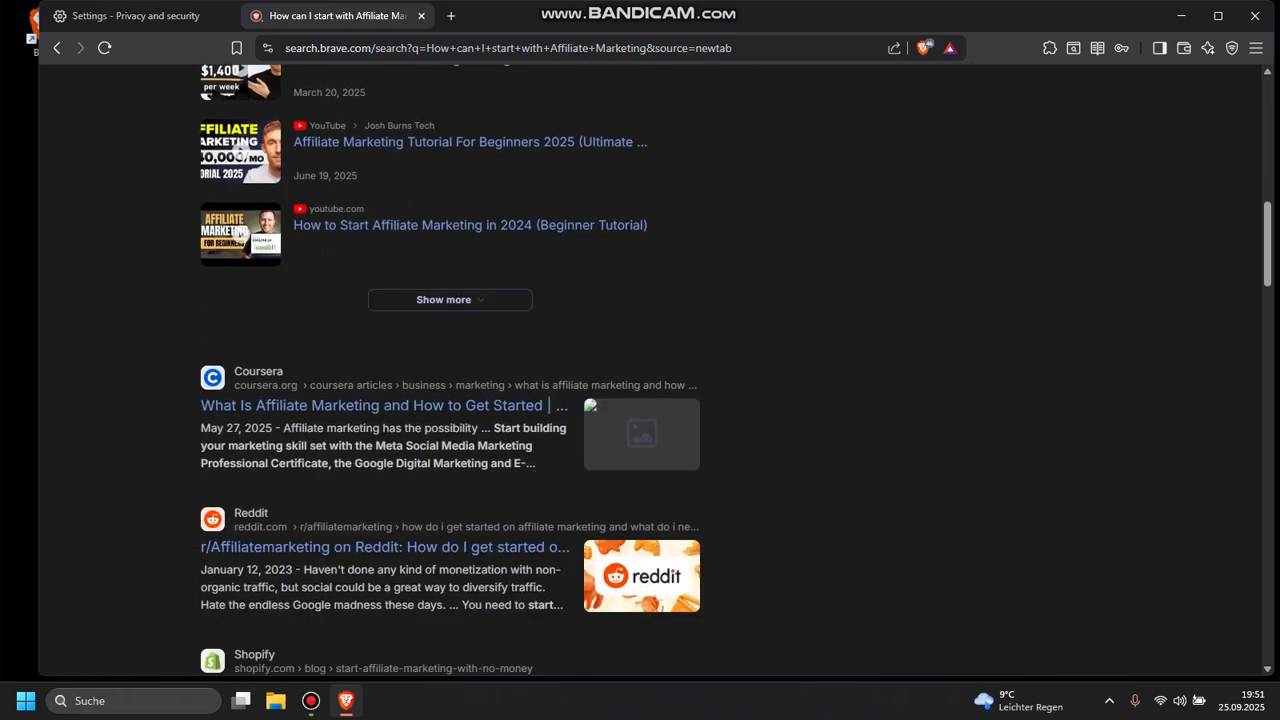
scroll(385, 403, down, 2)
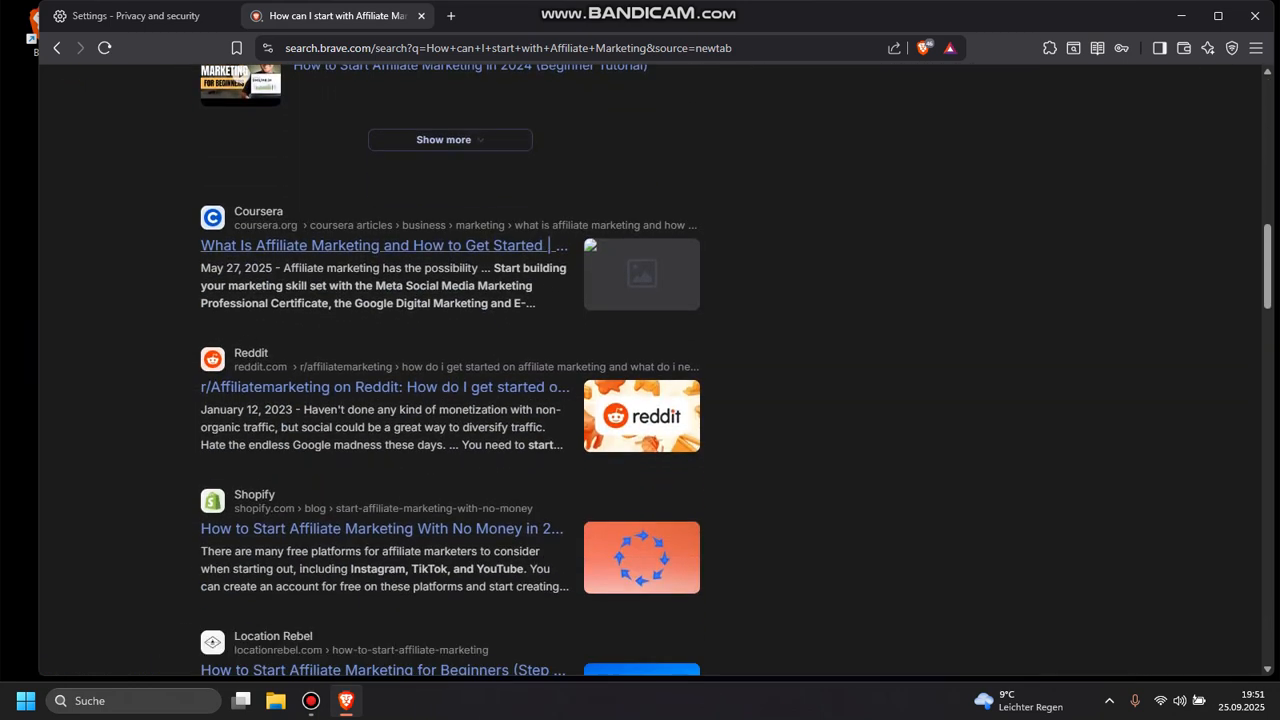
scroll(385, 403, up, 10)
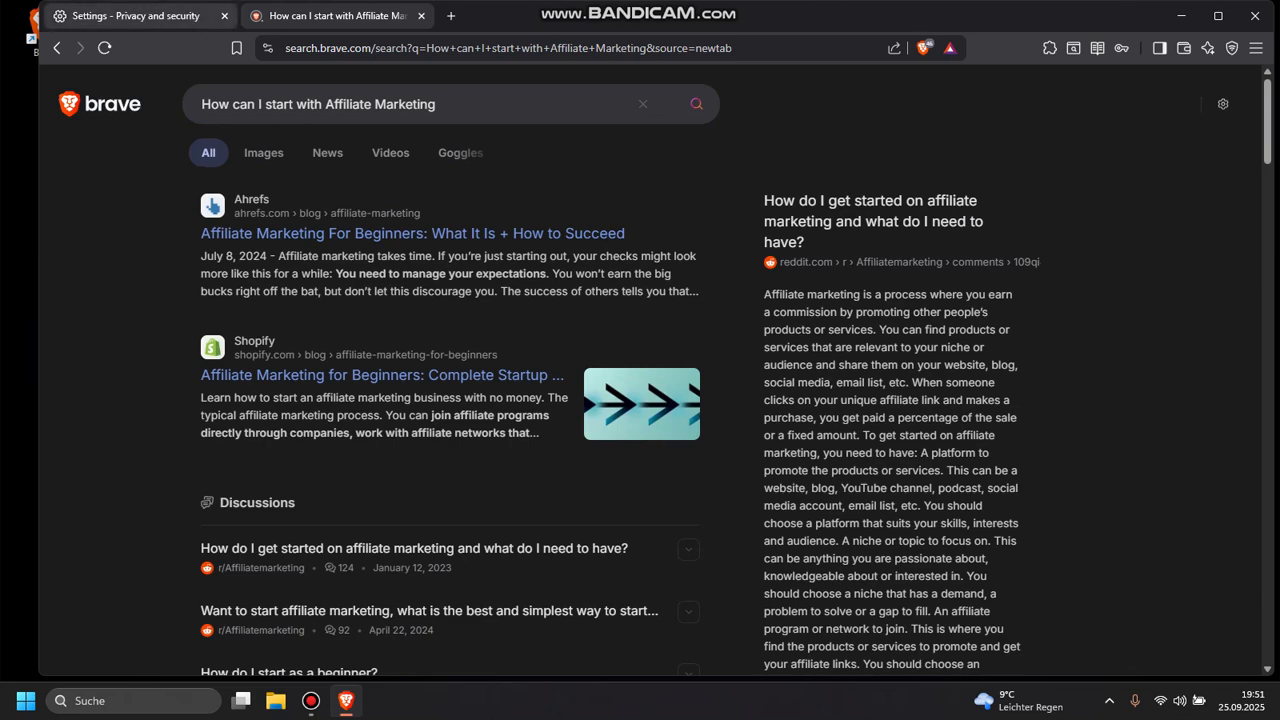
Open a new tab and close the affiliate marketing search results tab.
click(135, 15)
key(ctrl+Tab)
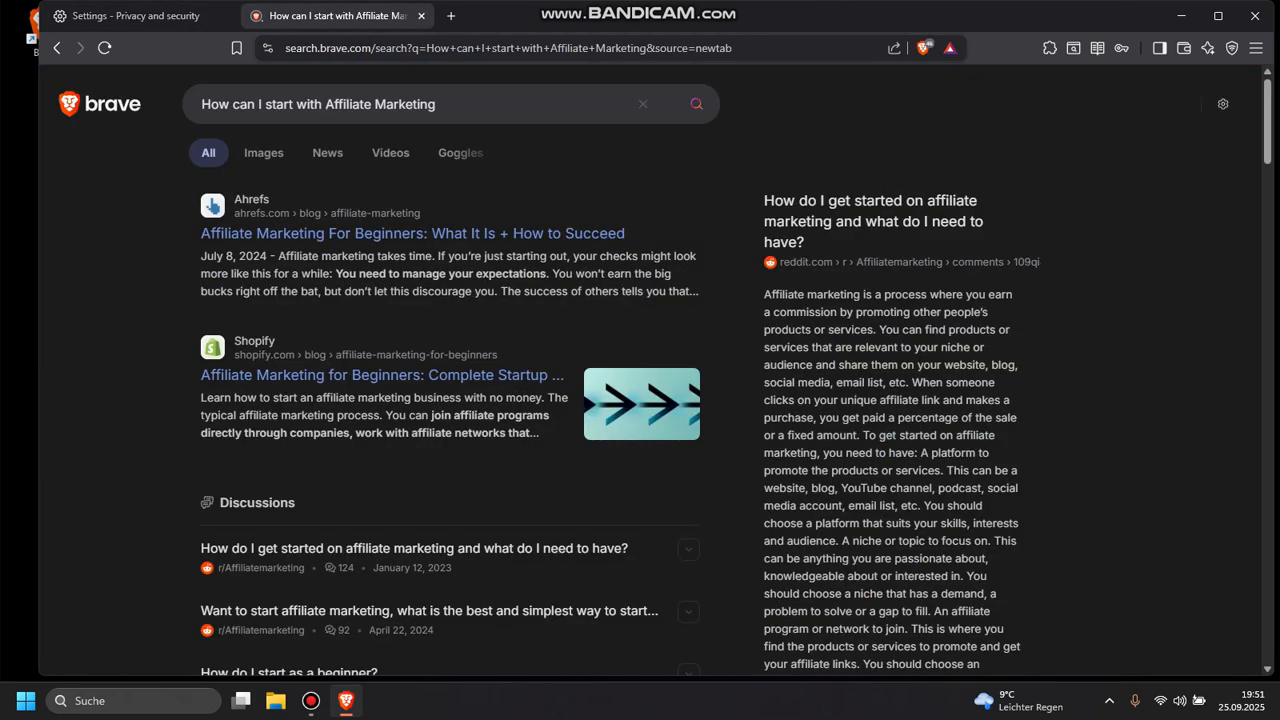
click(451, 15)
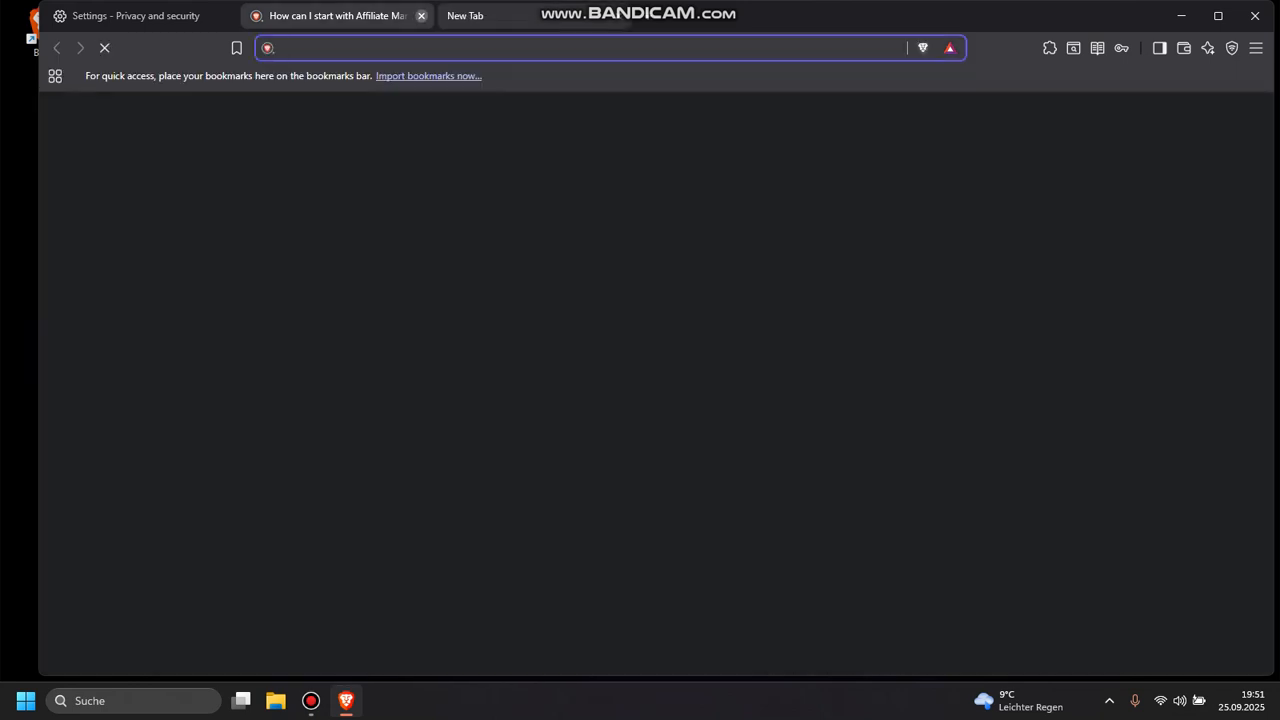
click(421, 15)
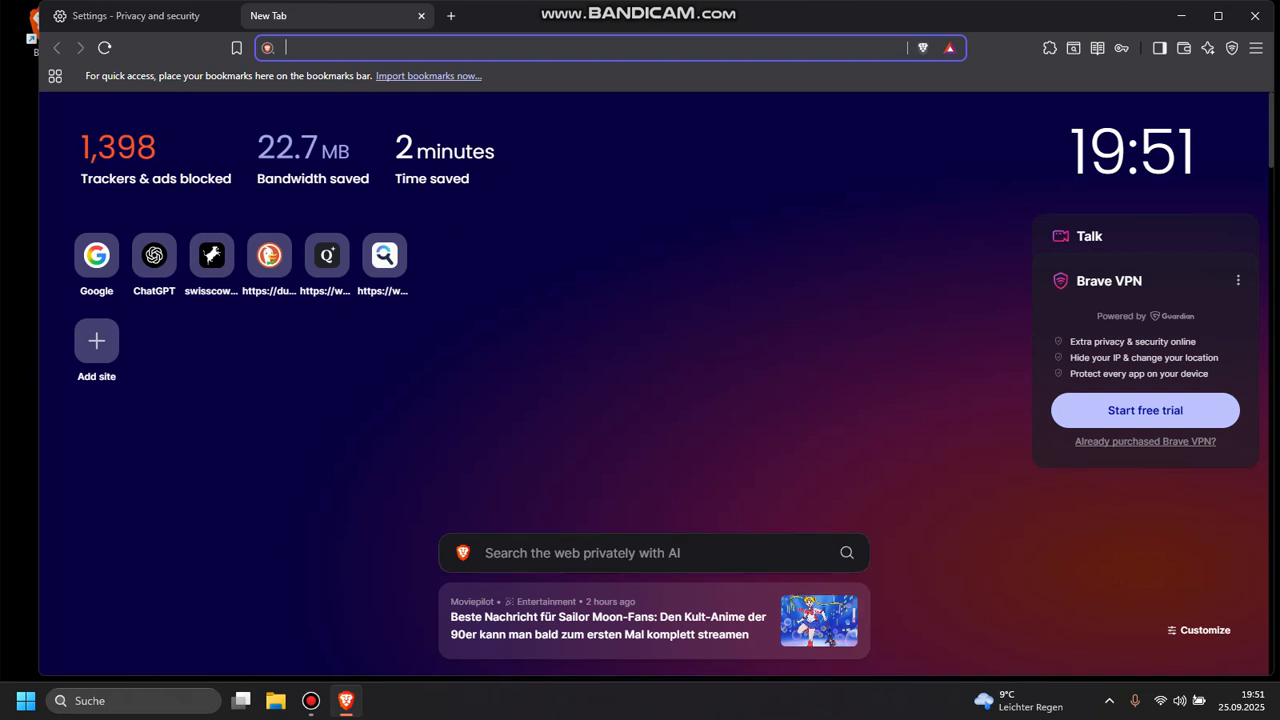
Open the dashboard customization and set the background image to Brave backgrounds.
click(1199, 630)
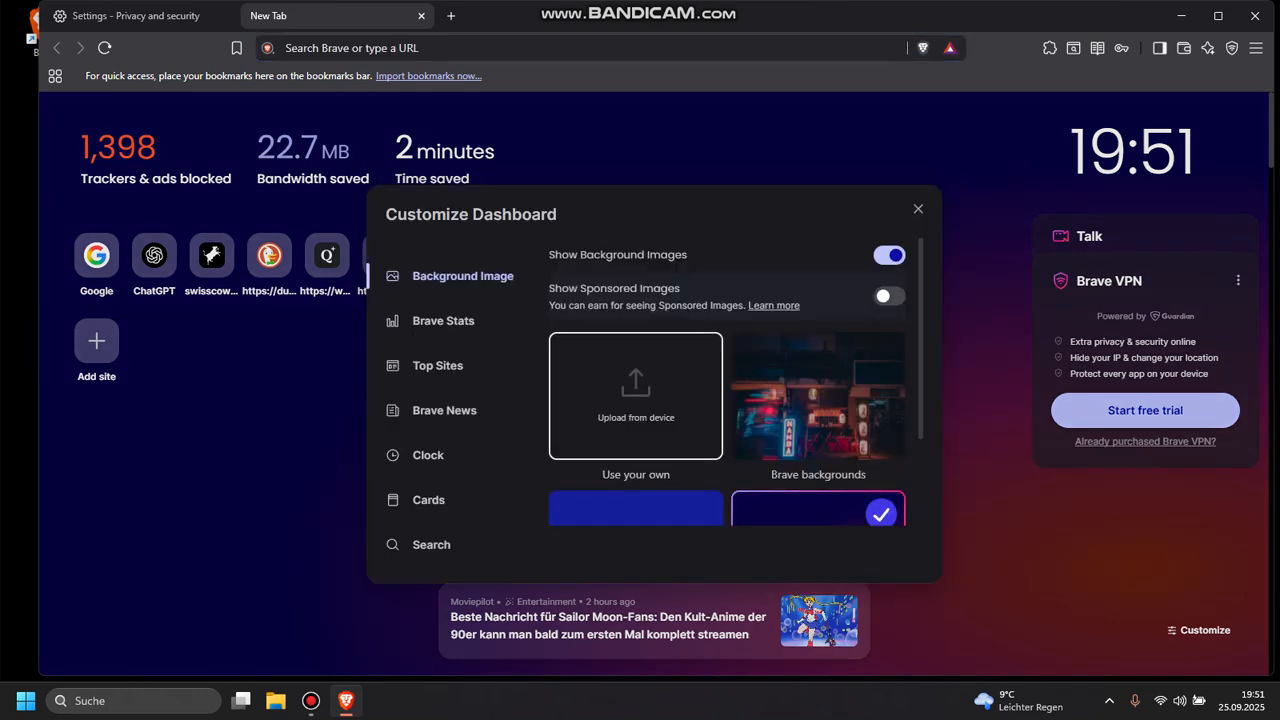
scroll(727, 400, down, 2)
click(818, 288)
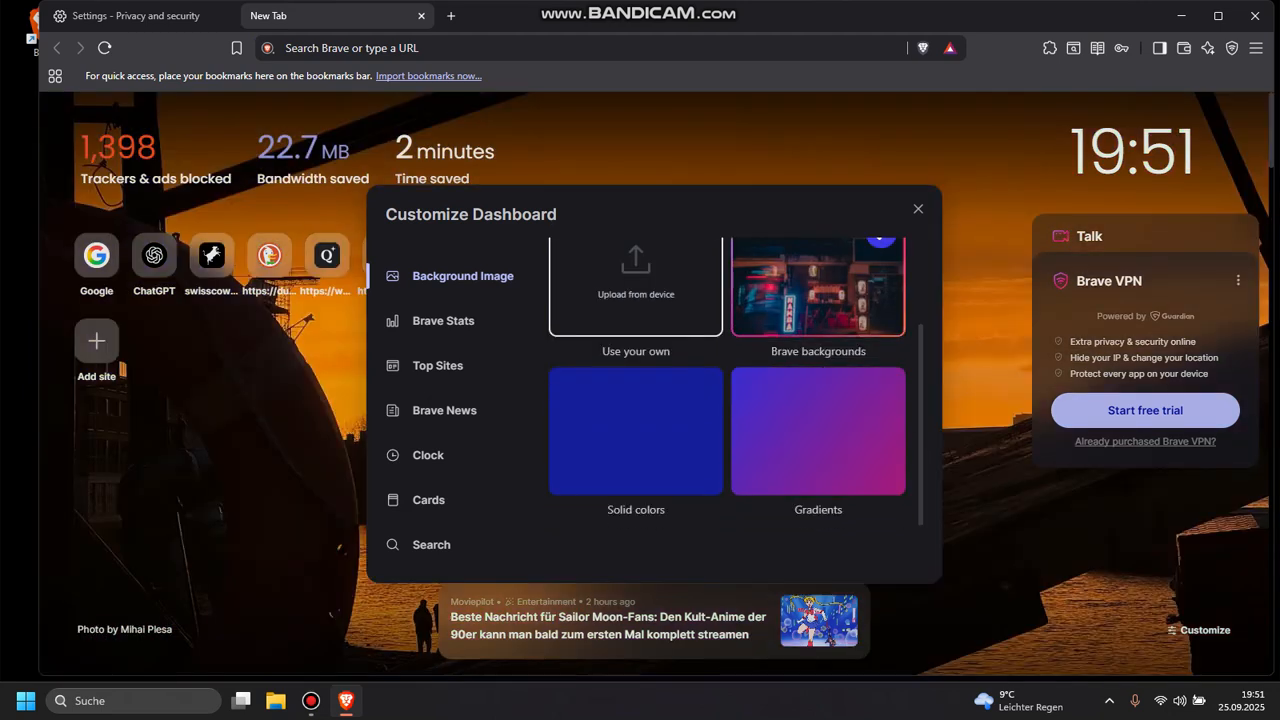
Switch the dashboard background to the dark blue gradient with the reddish-orange corner.
click(818, 431)
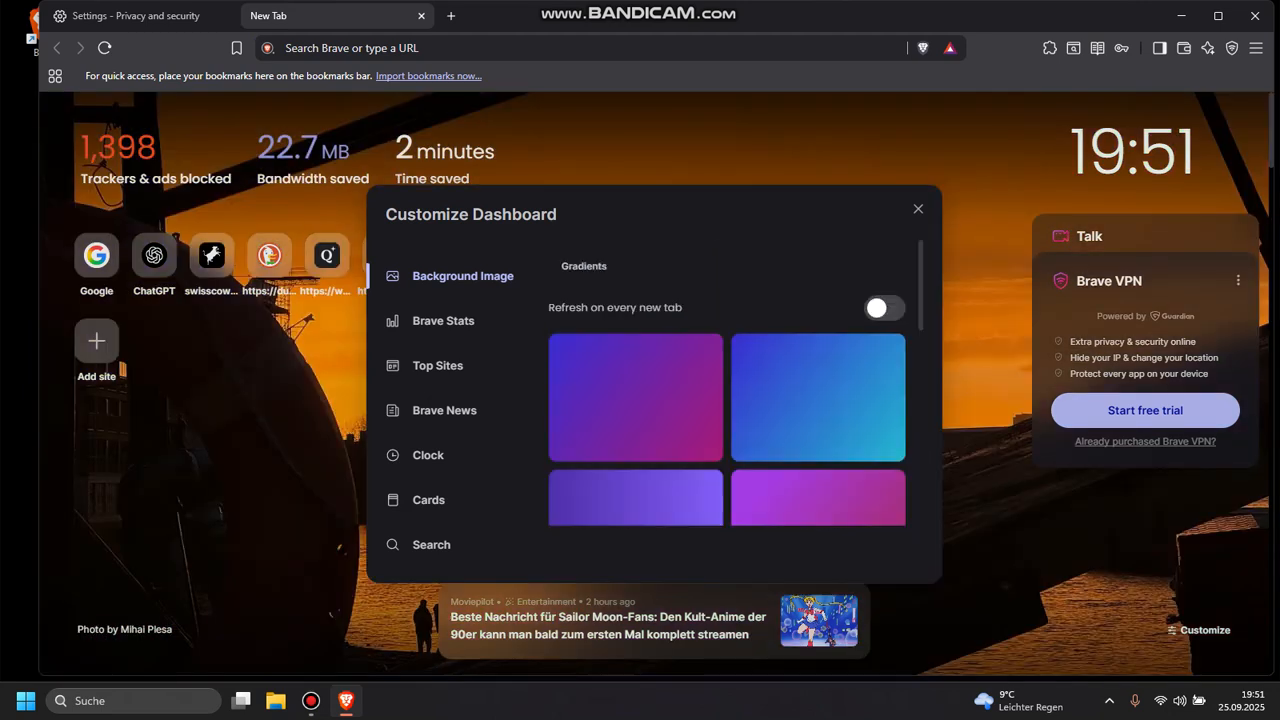
scroll(727, 400, down, 3)
click(636, 430)
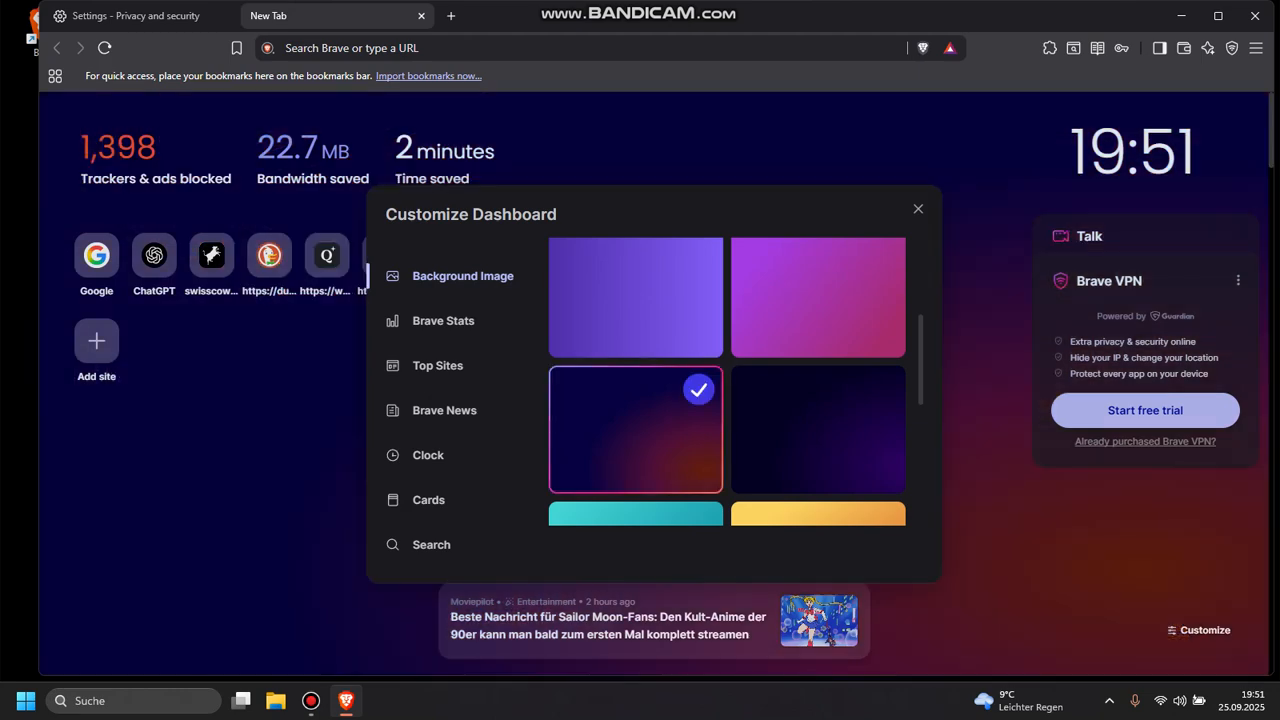
Set the dashboard background to the near-black and purple gradient and look over the other available gradients.
scroll(727, 400, down, 3)
scroll(727, 400, up, 2)
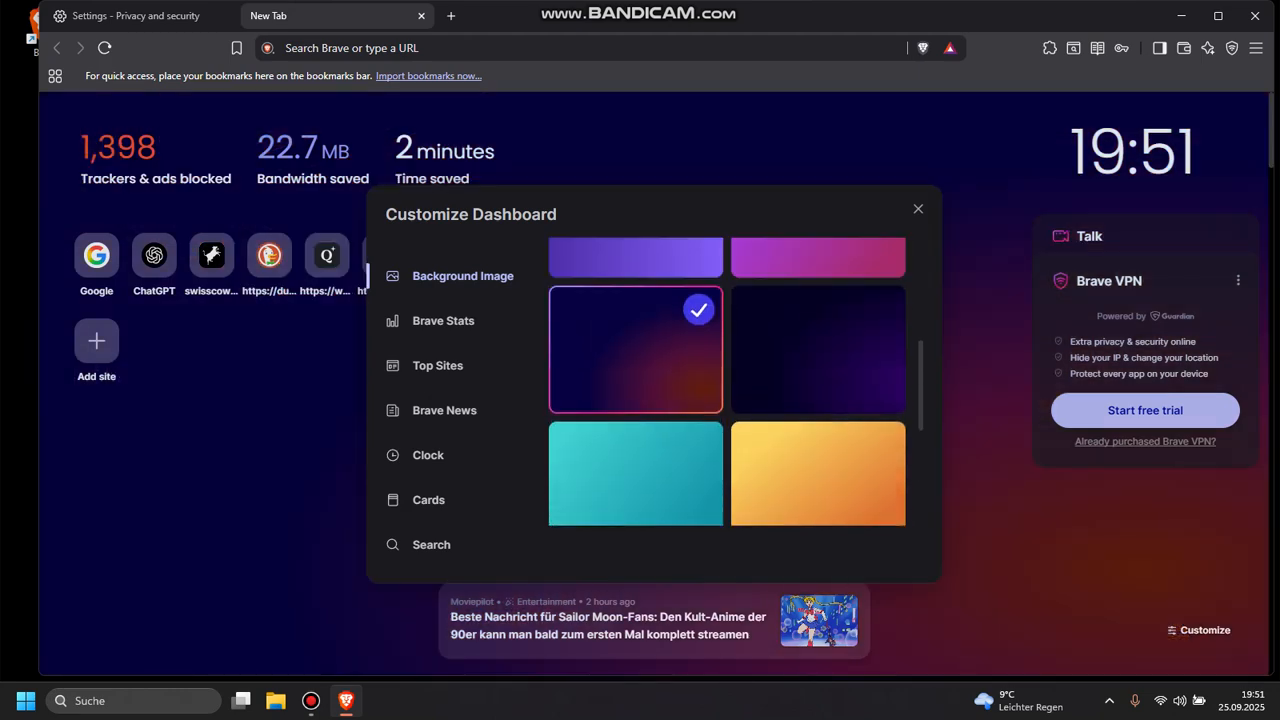
click(818, 350)
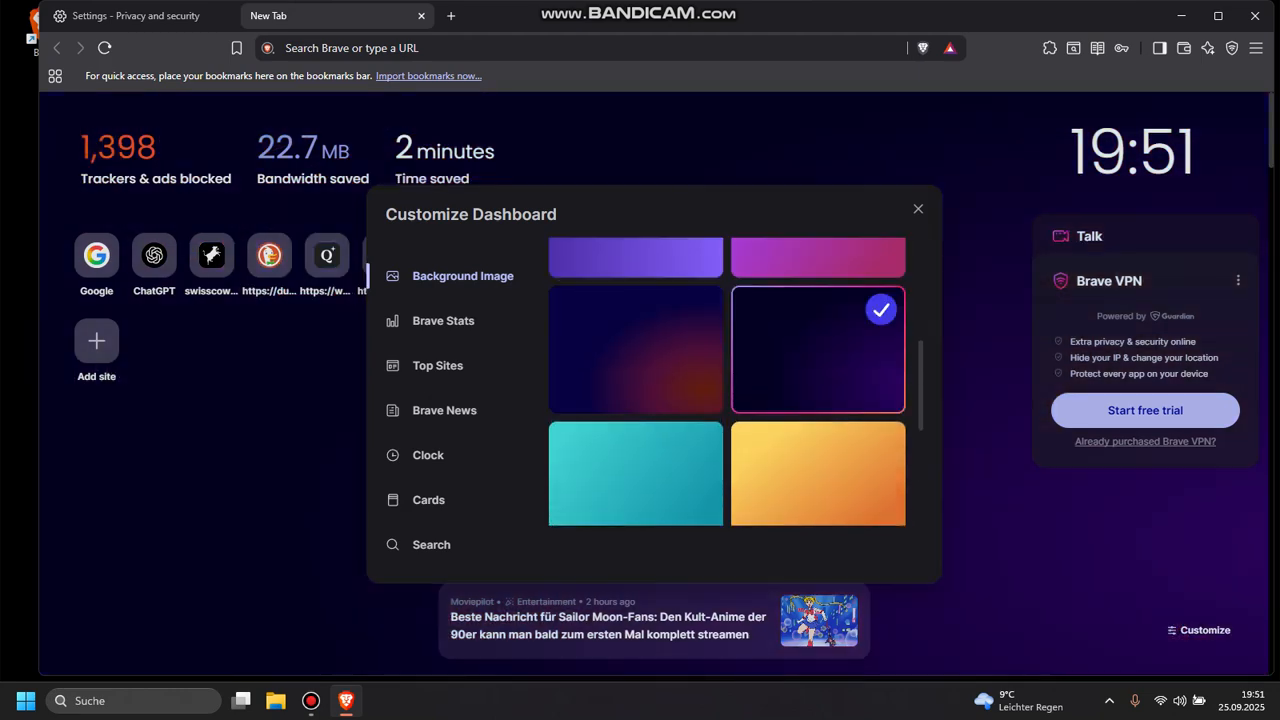
scroll(727, 380, down, 3)
scroll(727, 380, down, 1)
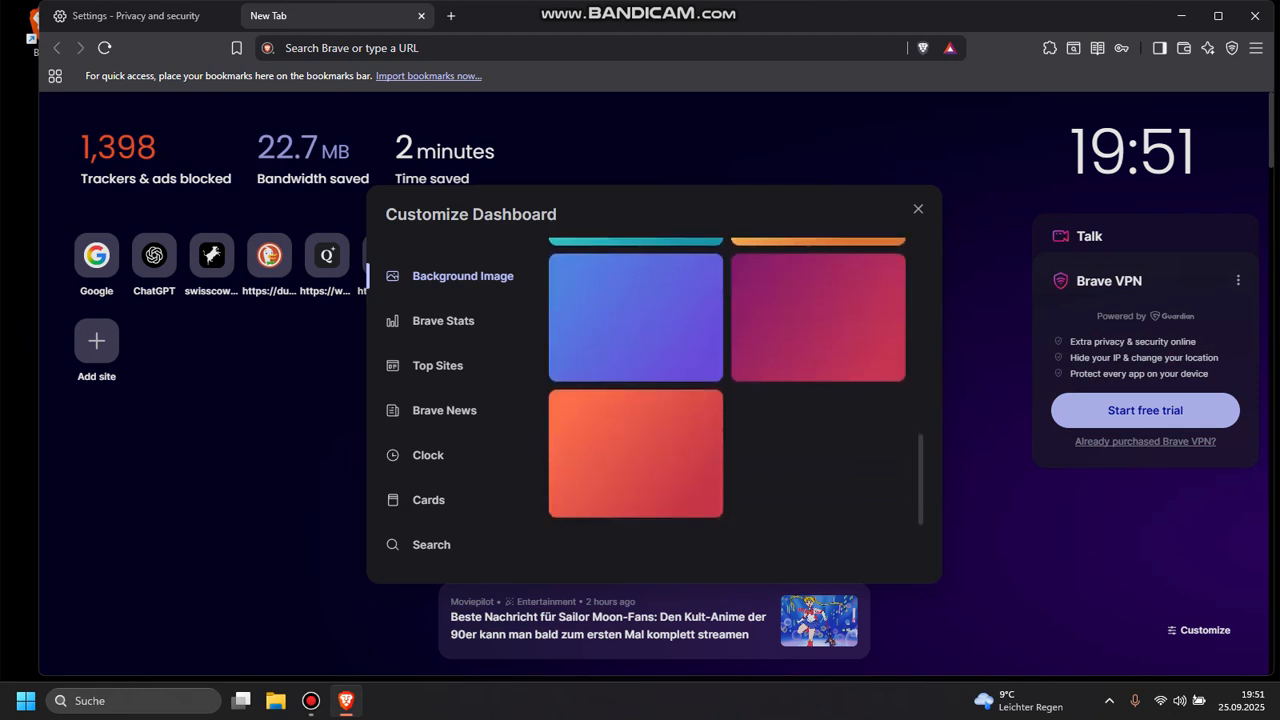
scroll(727, 380, up, 4)
scroll(727, 385, up, 3)
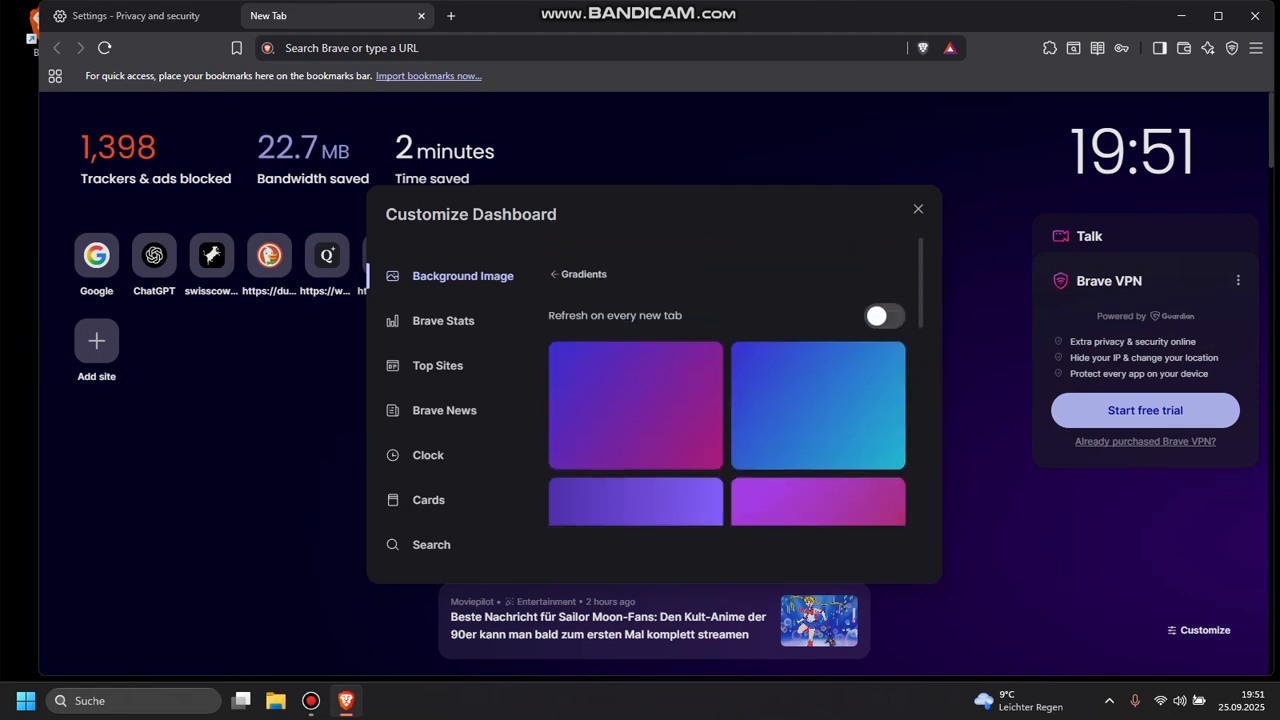
scroll(727, 380, down, 4)
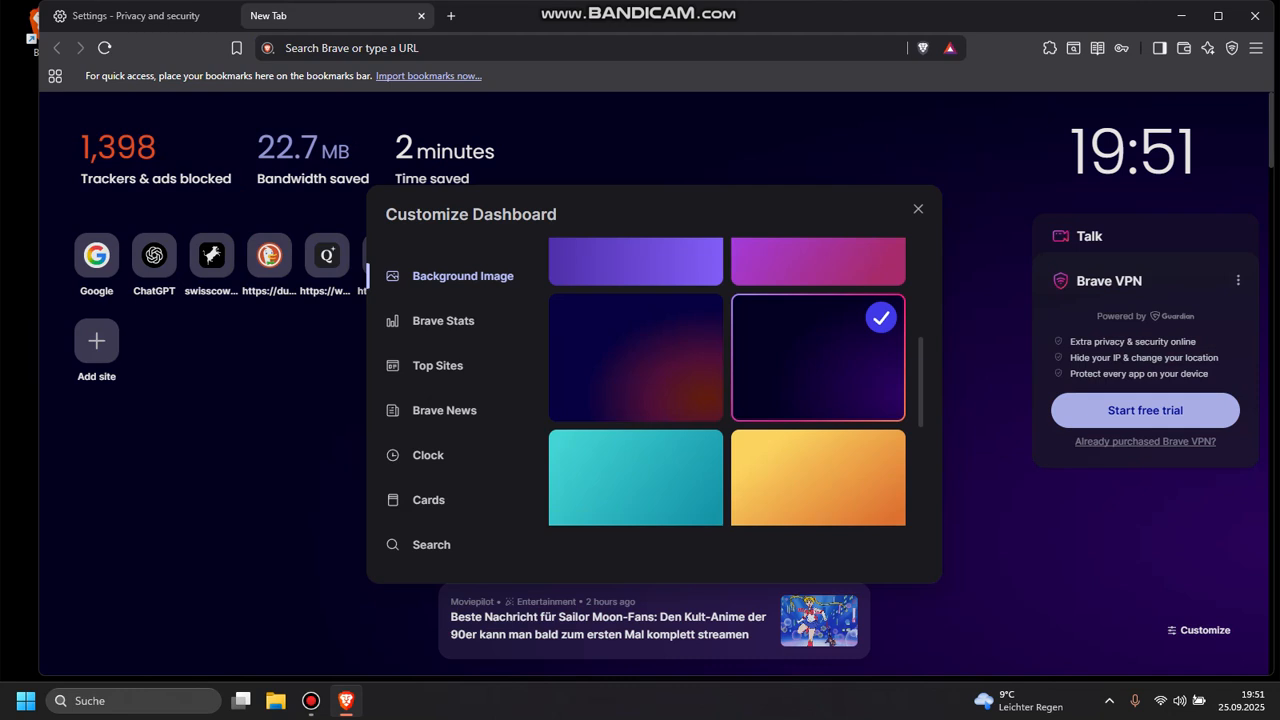
Hide the Brave Stats on the dashboard and show them again.
click(443, 321)
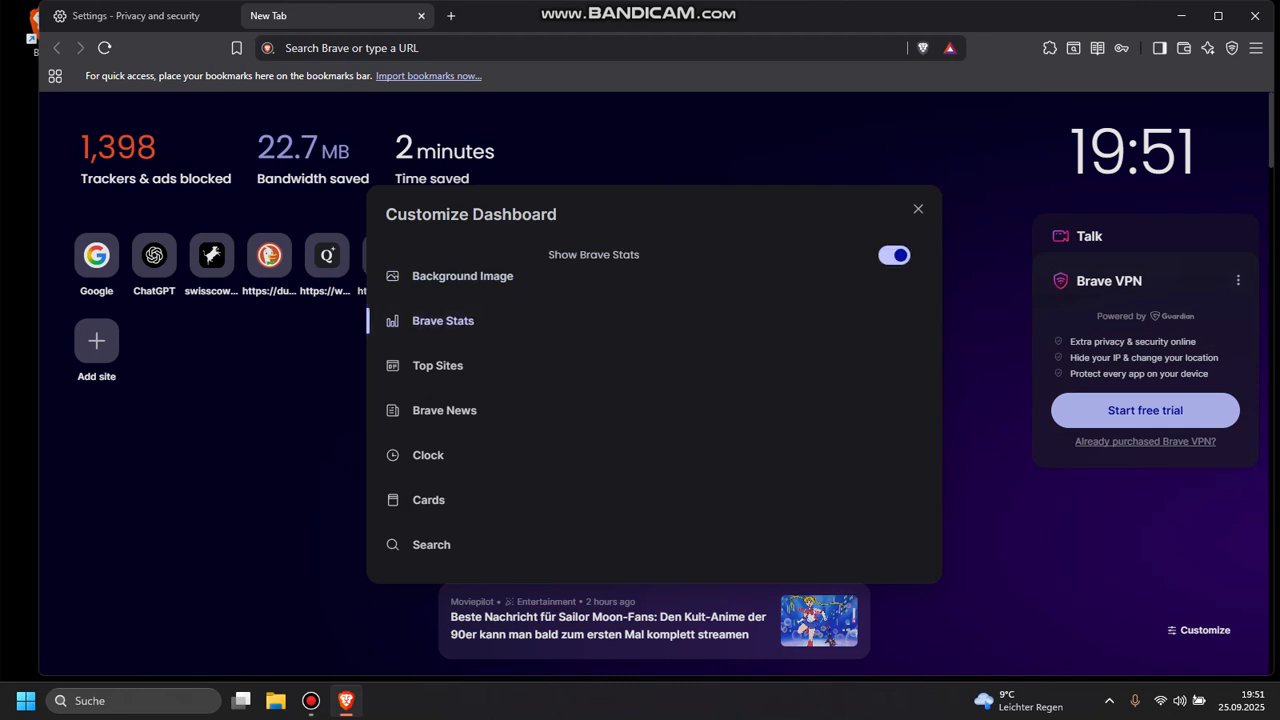
click(894, 255)
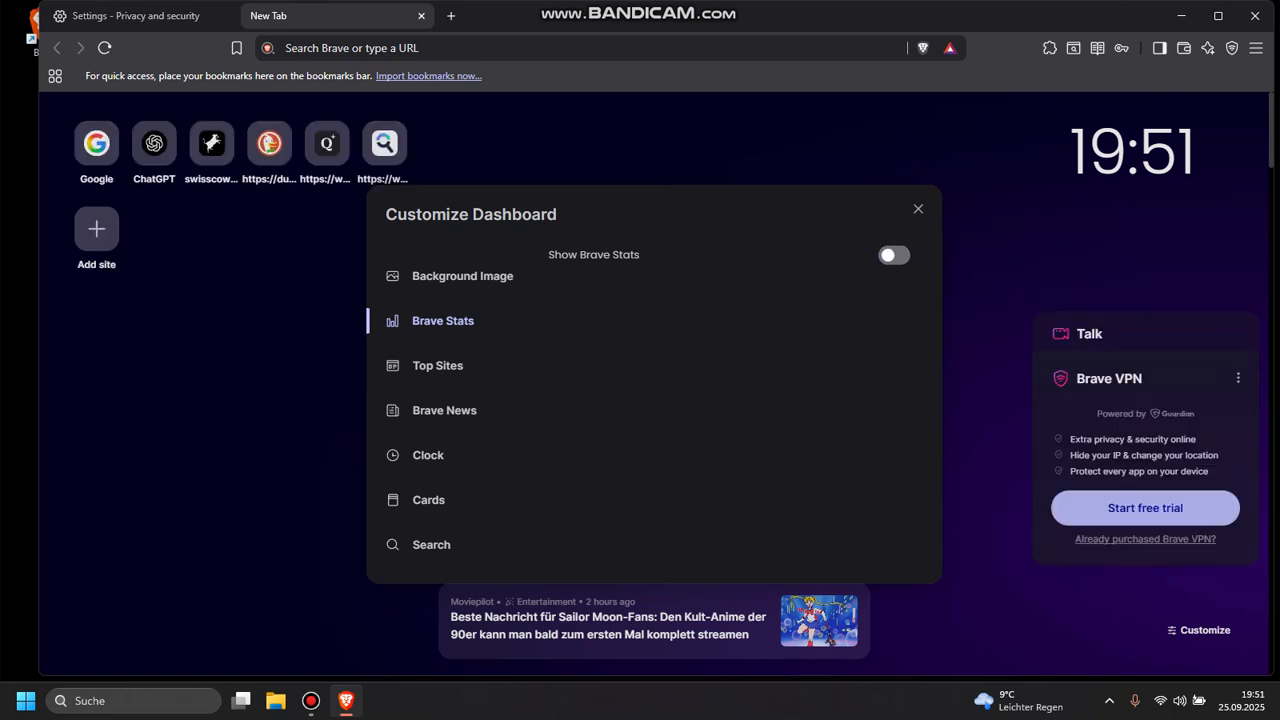
click(894, 255)
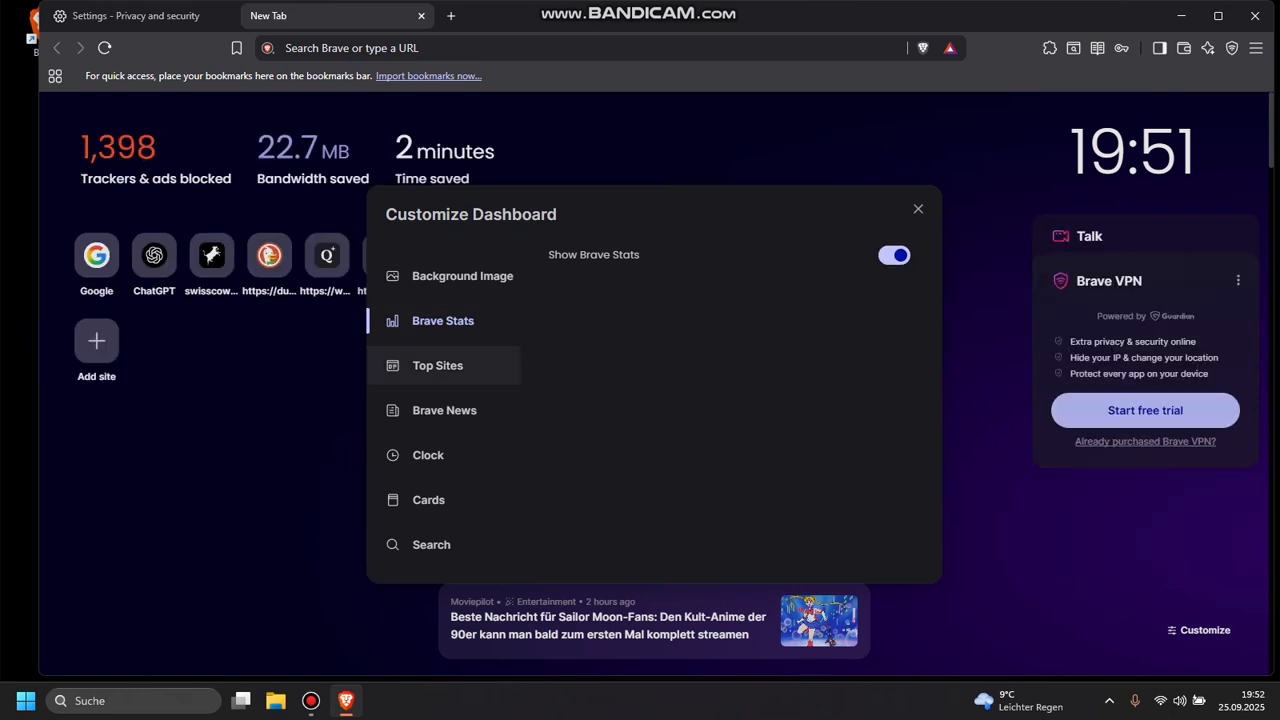
View the Top Sites options, then turn off Brave News and close its settings.
click(438, 365)
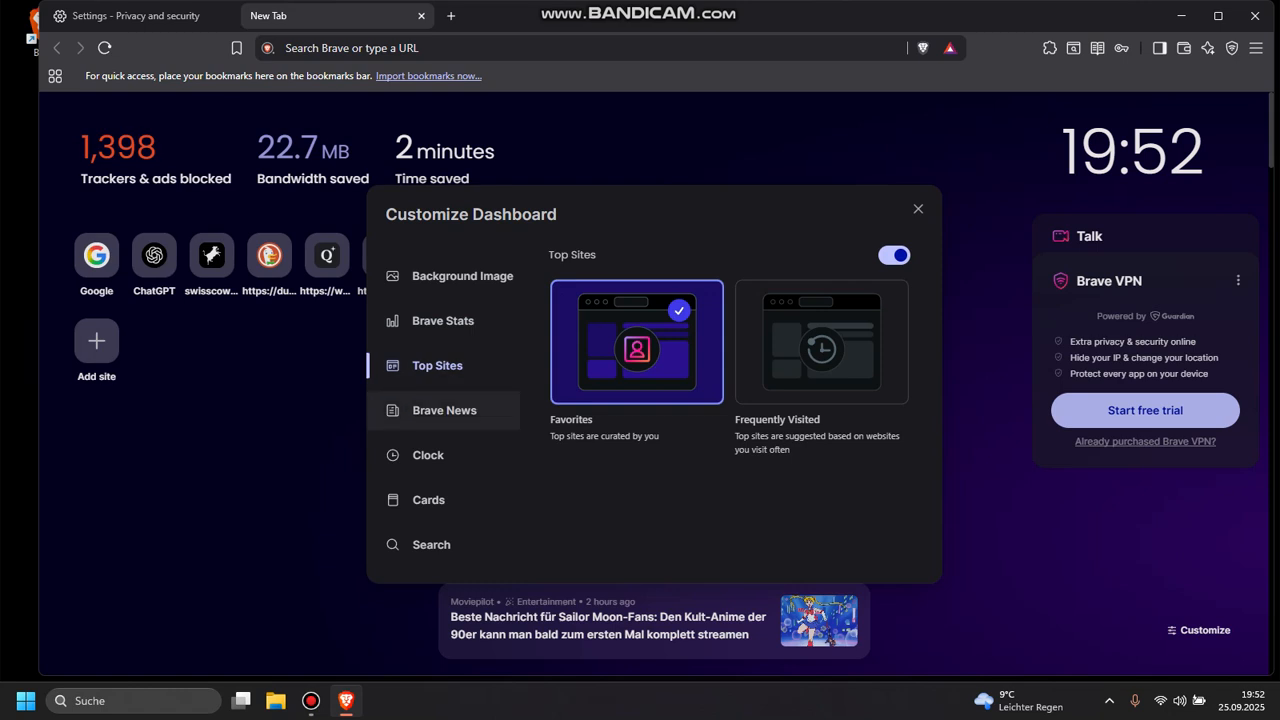
click(438, 410)
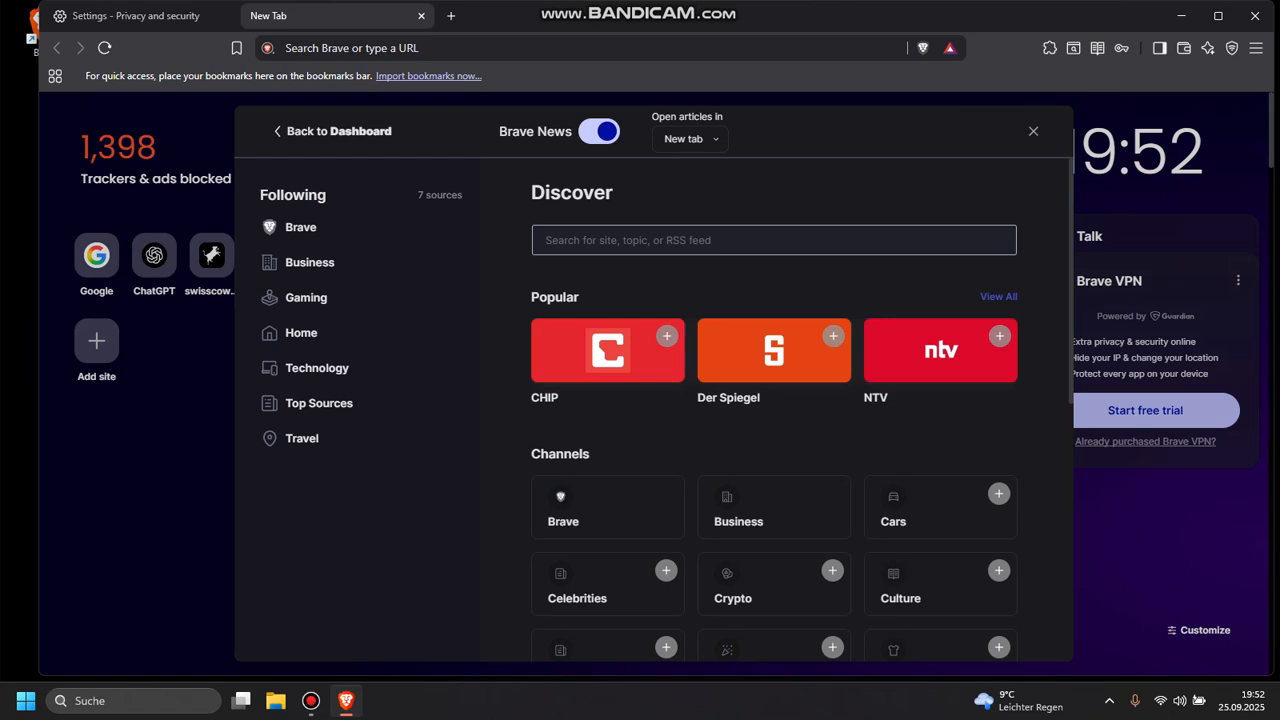
click(599, 131)
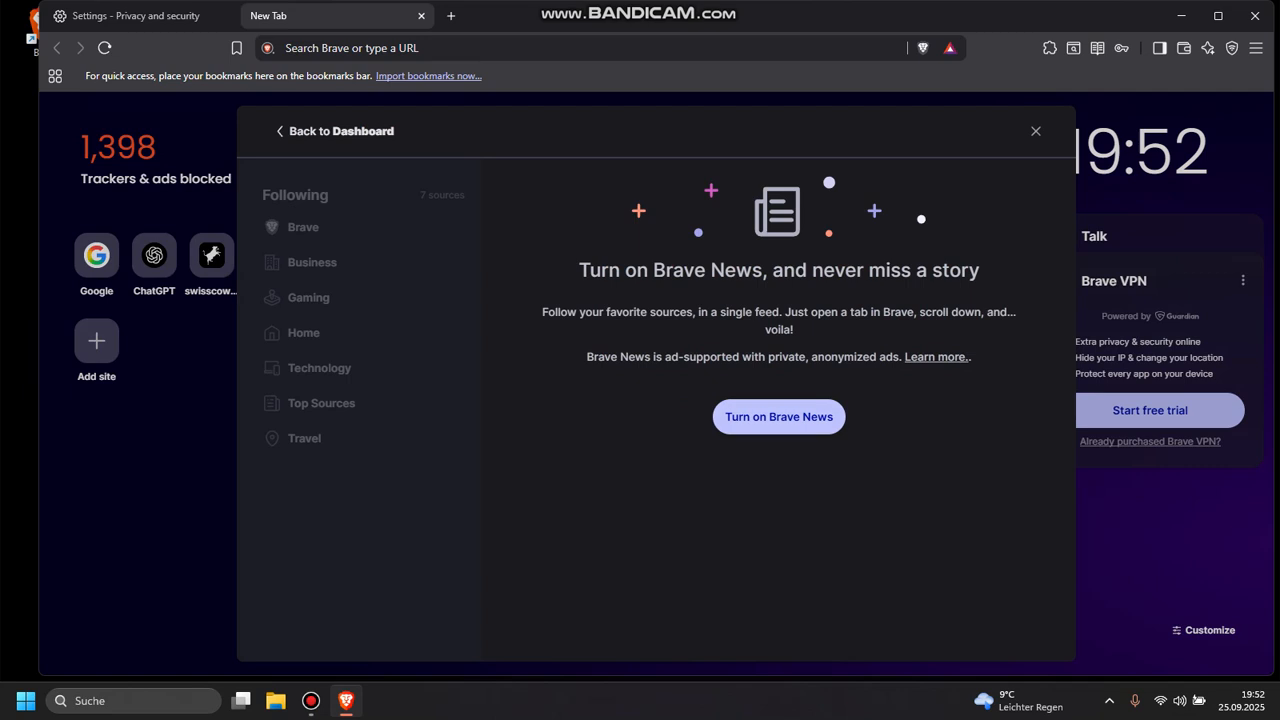
click(1036, 131)
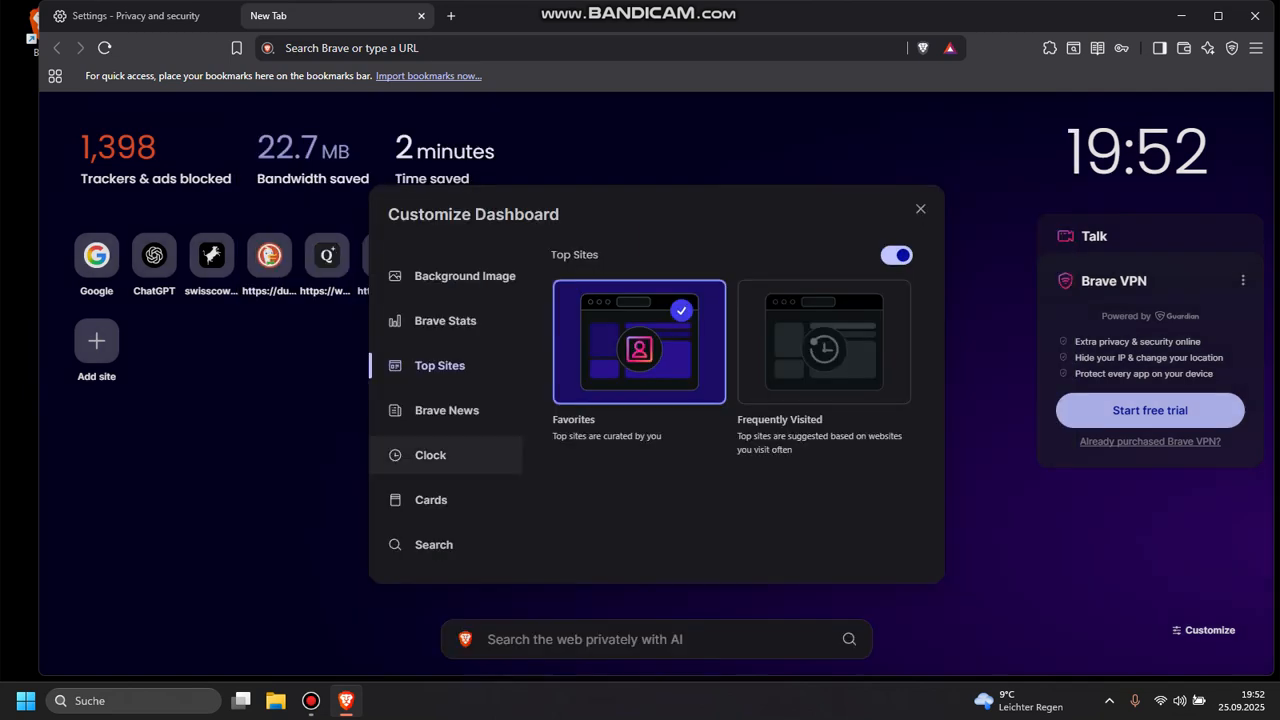
Hide the dashboard clock and show it again.
click(440, 455)
click(896, 255)
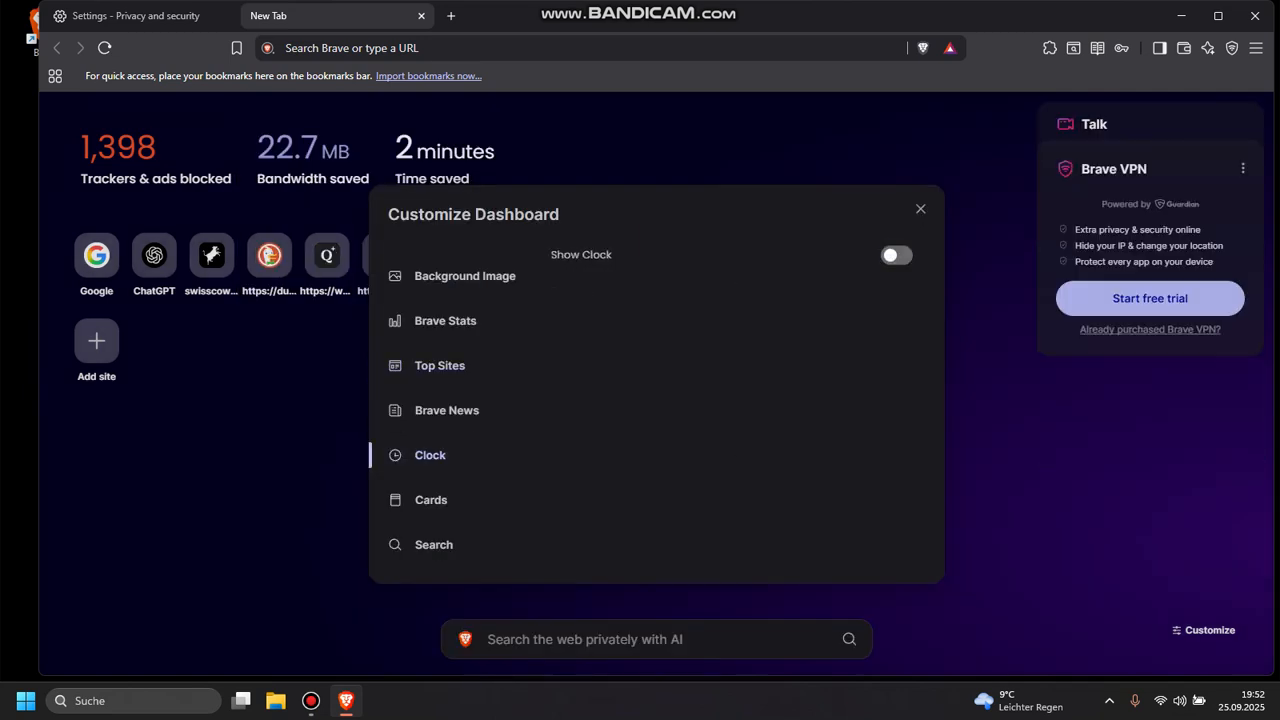
click(896, 255)
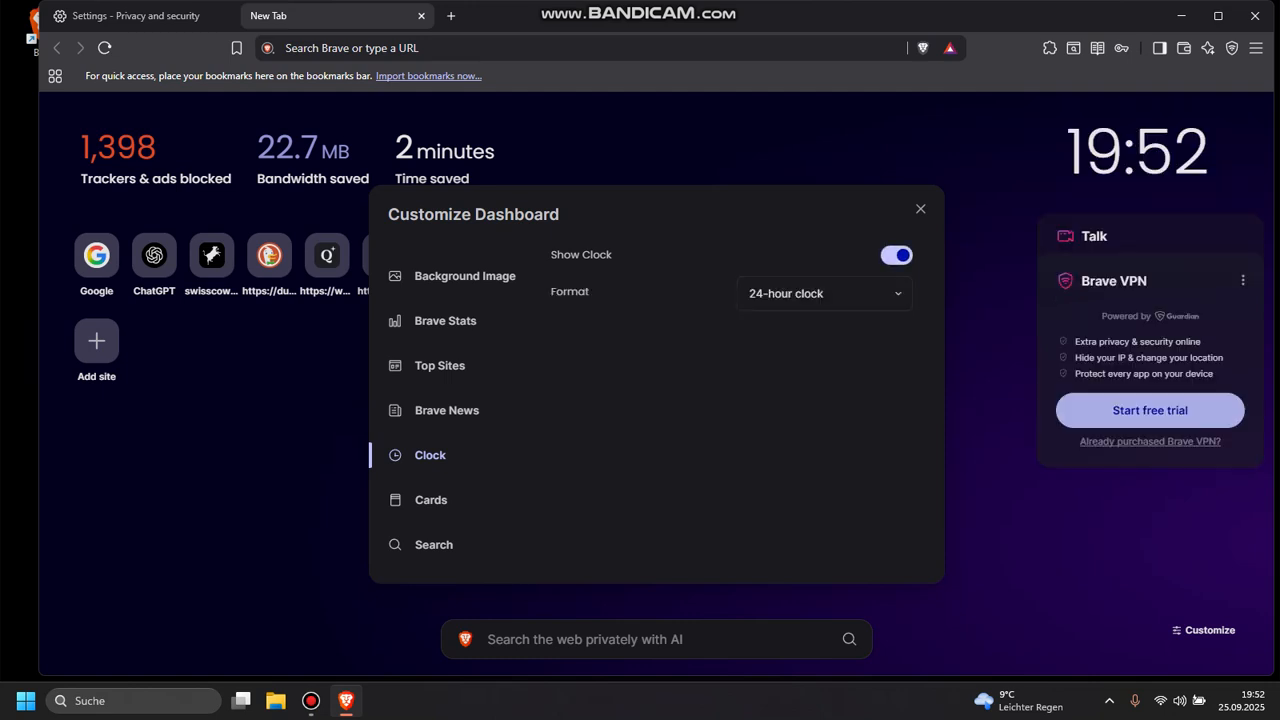
Review the dashboard card options, from the individual cards down to the setting that hides all cards.
click(431, 500)
scroll(730, 400, down, 3)
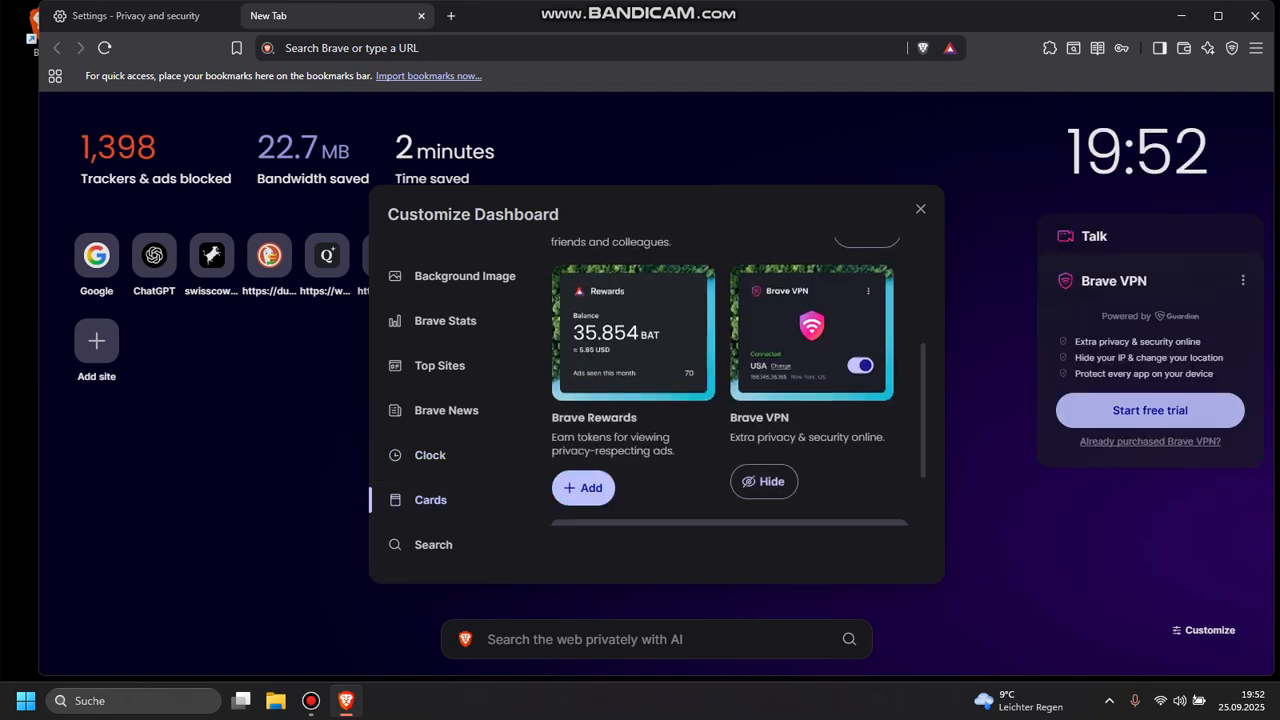
scroll(730, 420, down, 2)
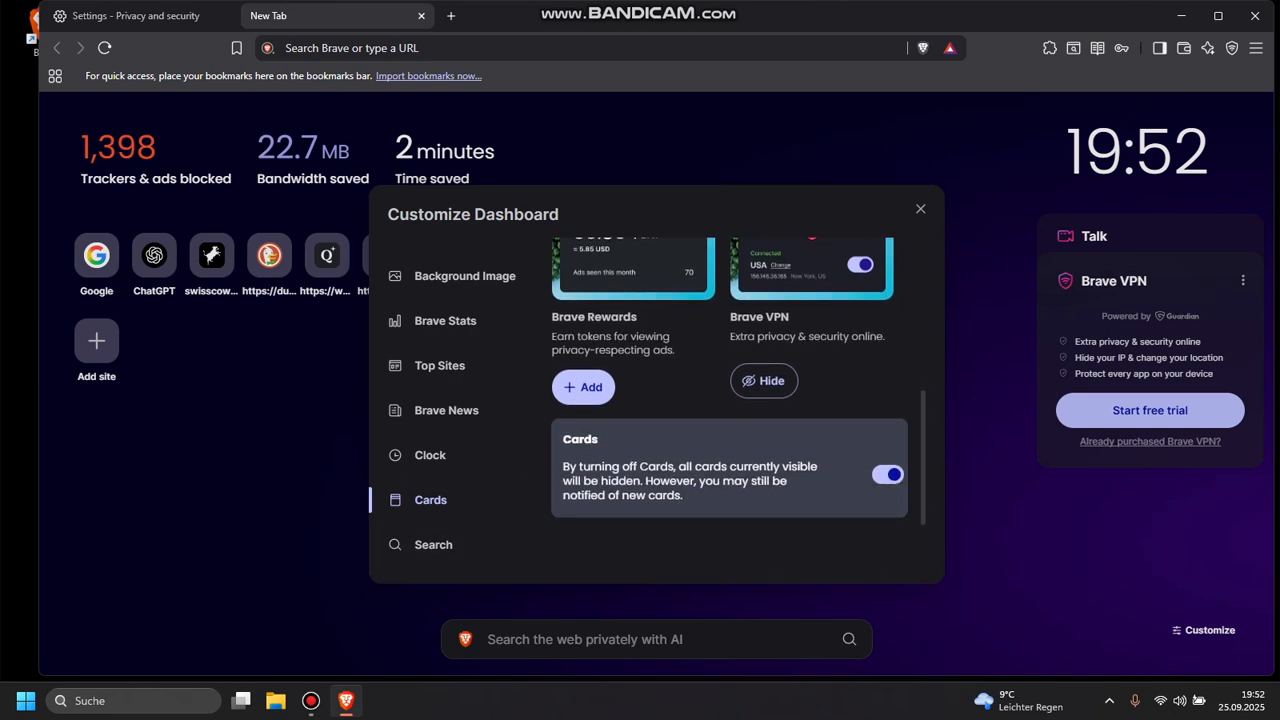
Hide the search widget on the new tab page and show it again.
click(434, 545)
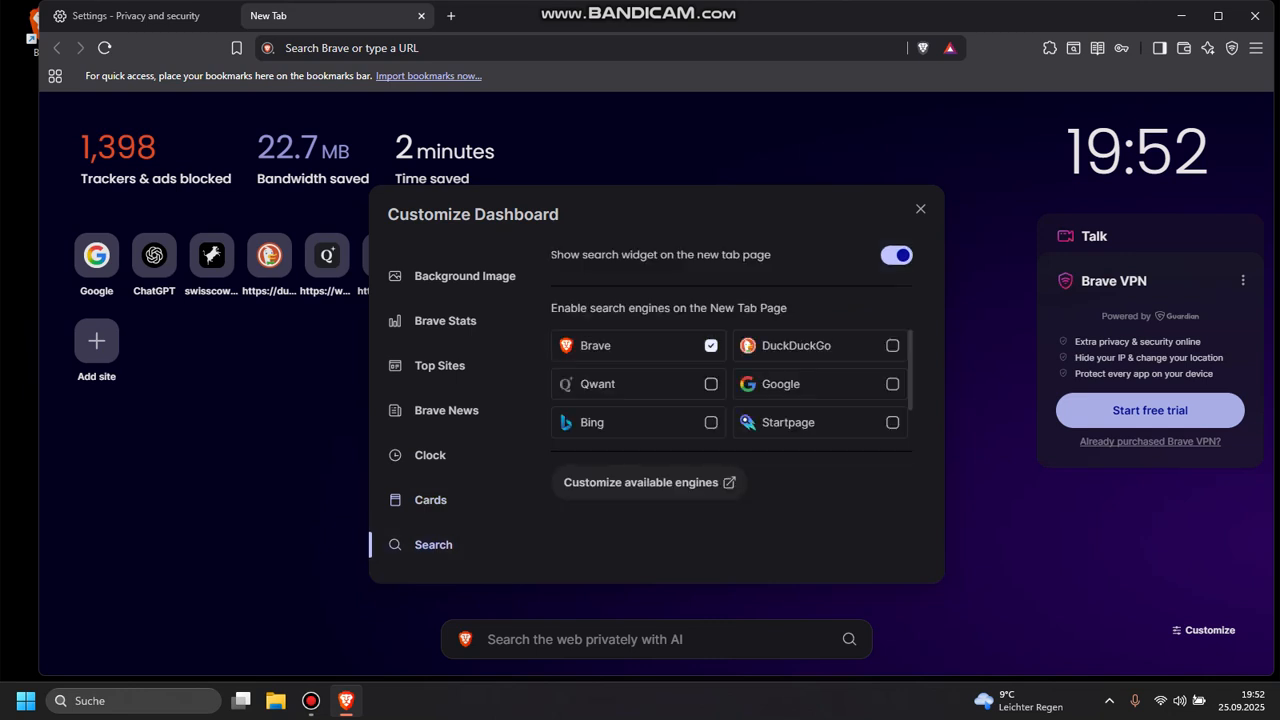
click(897, 255)
click(897, 255)
Enable Google and DuckDuckGo as search engines on the new tab page and disable both again.
click(893, 384)
click(893, 345)
click(893, 384)
click(893, 345)
Review the remaining search engines offered for the new tab page and close the dashboard customization.
scroll(893, 384, down, 1)
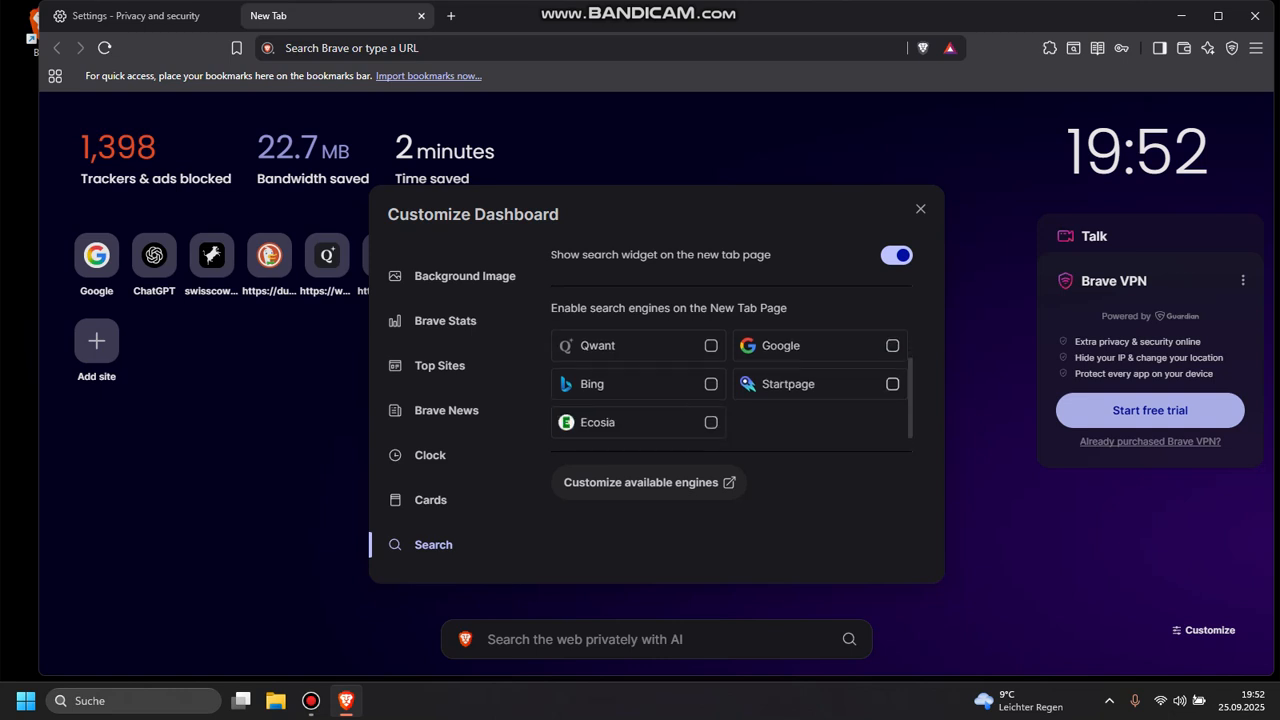
scroll(893, 384, up, 1)
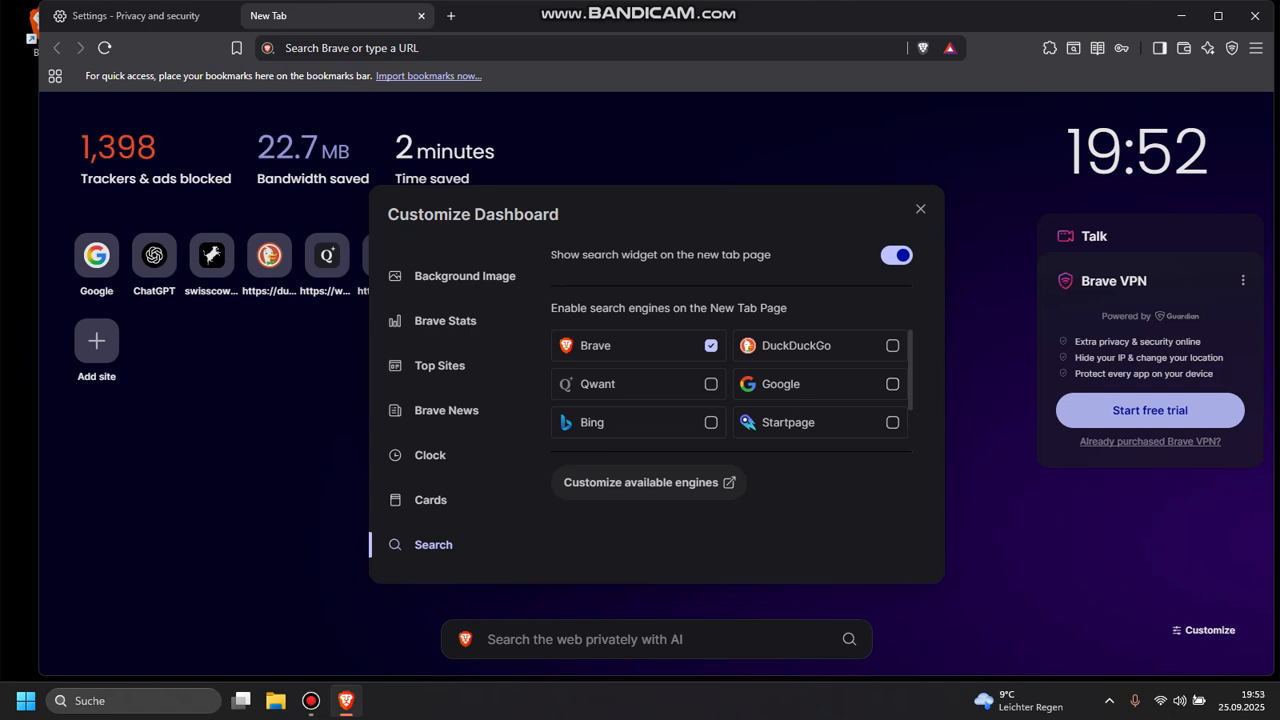
click(920, 209)
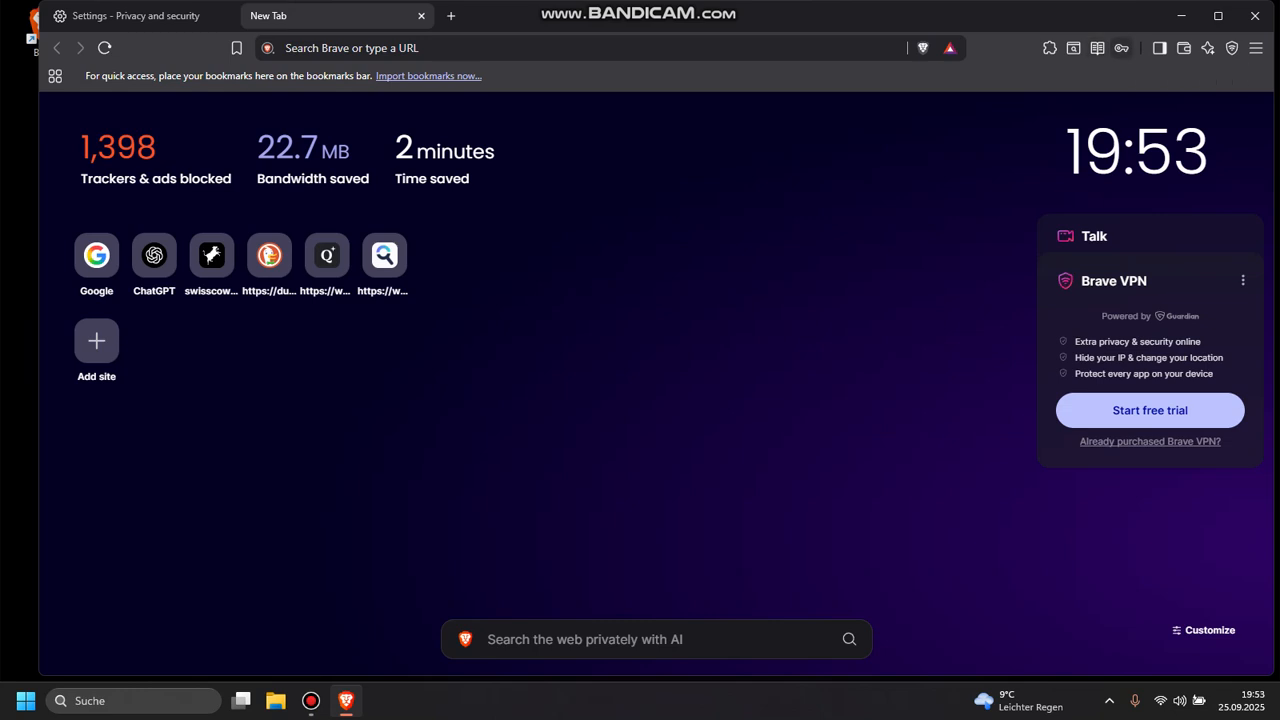
View the reading list, the tab search and the installed extensions, and close the sidebar.
click(1097, 48)
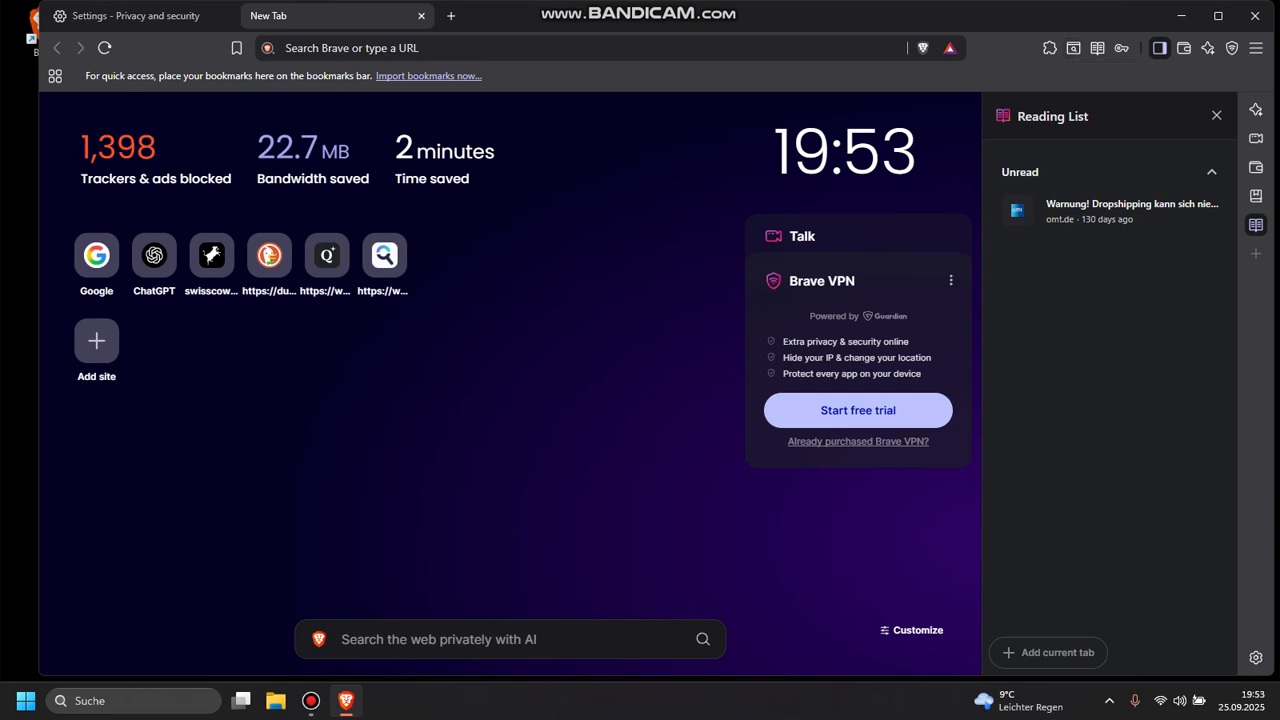
click(1073, 48)
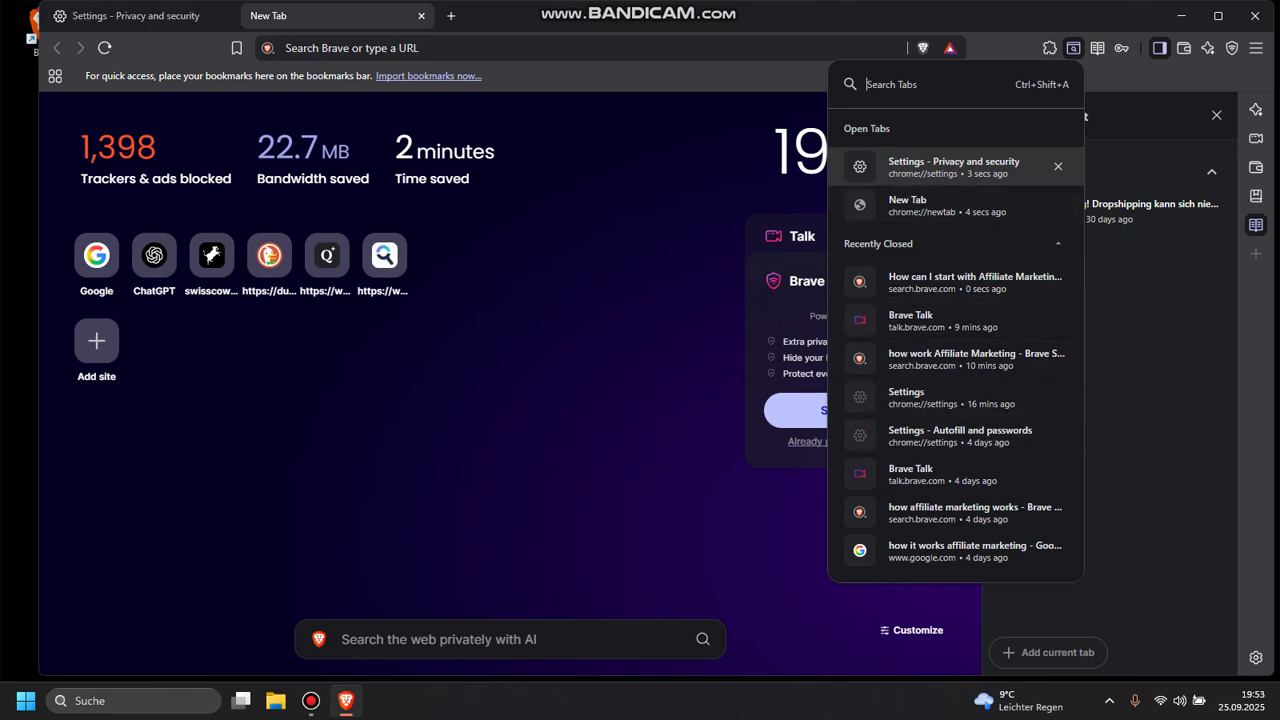
click(1049, 48)
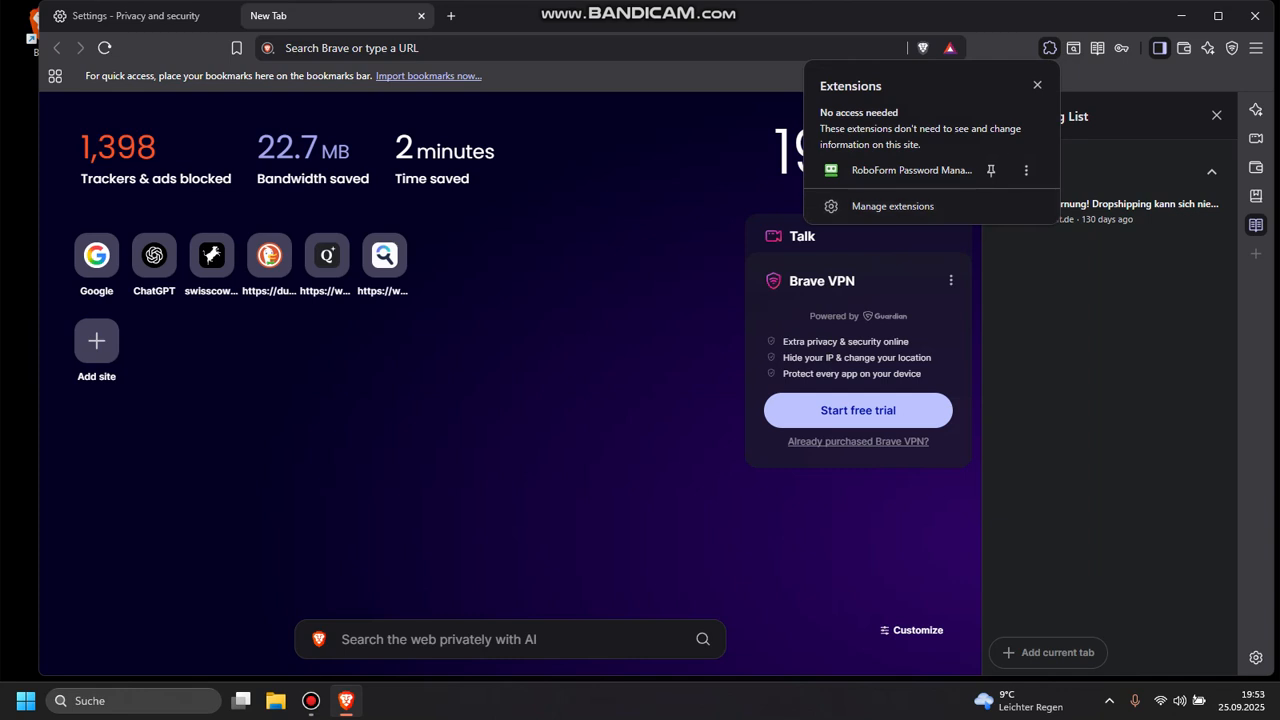
click(1049, 48)
click(1160, 48)
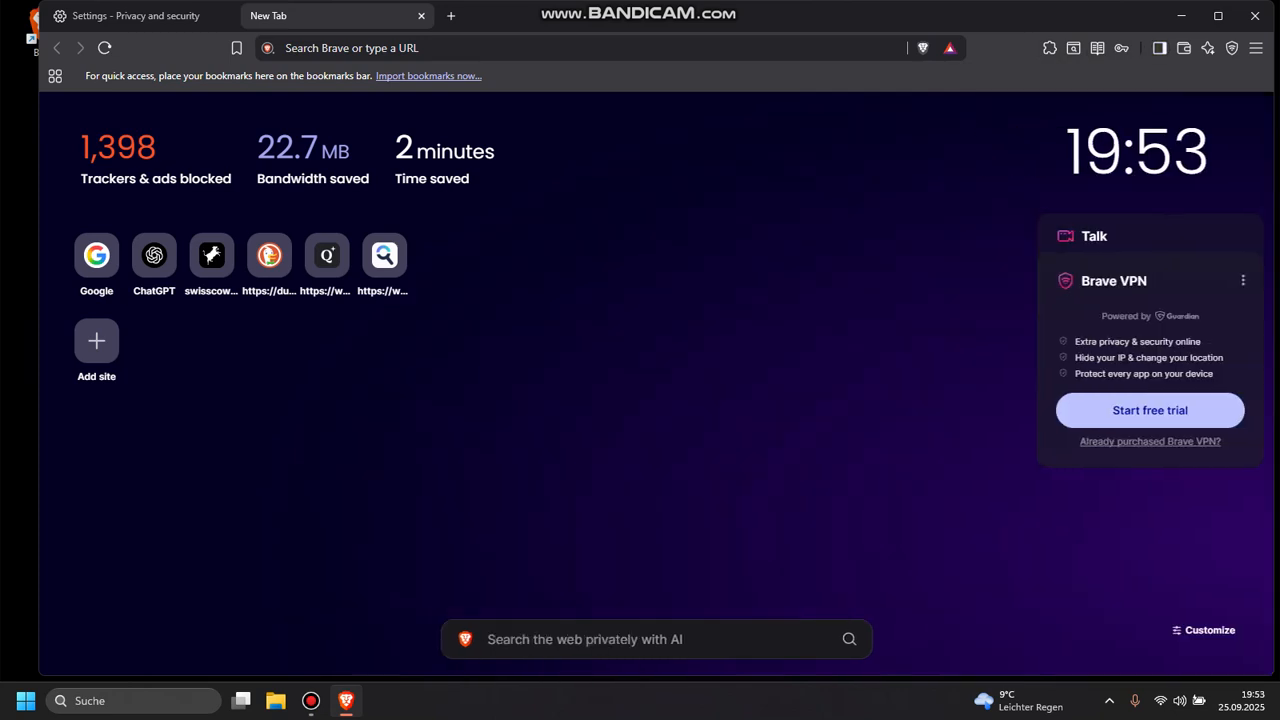
View the saved passwords page of the Password Manager, and close it in favor of a new tab.
click(1121, 48)
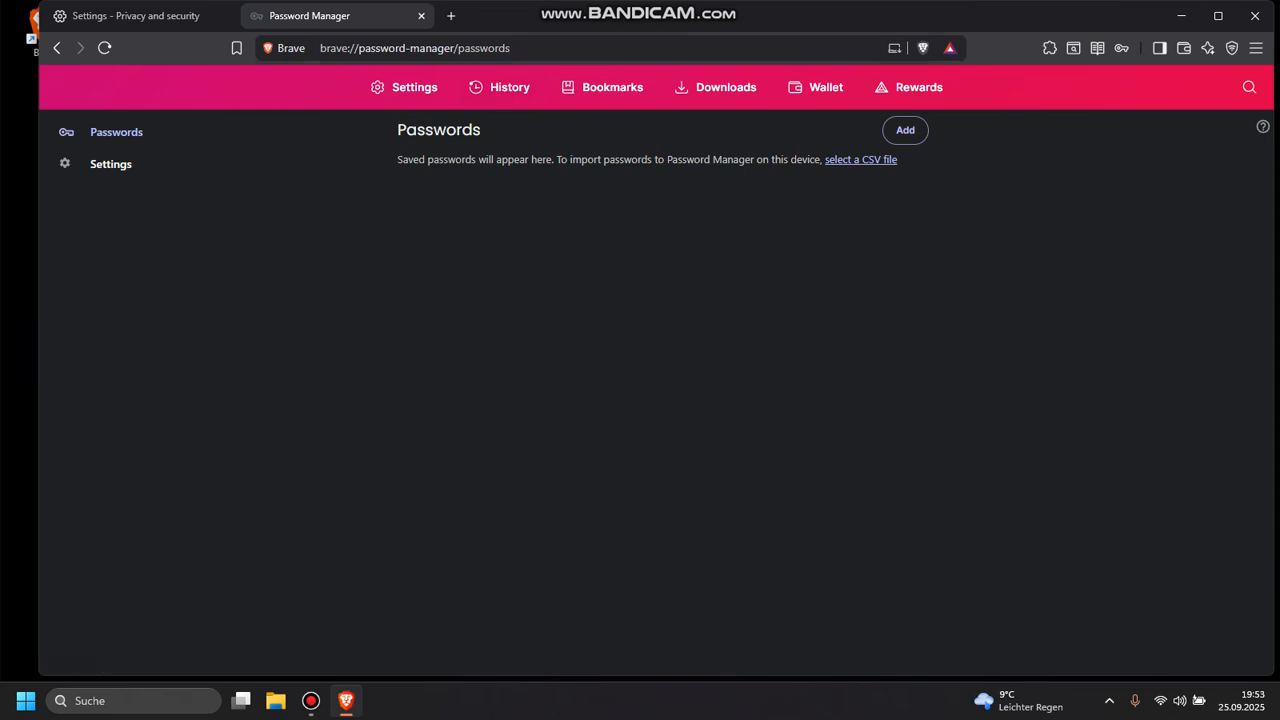
click(451, 16)
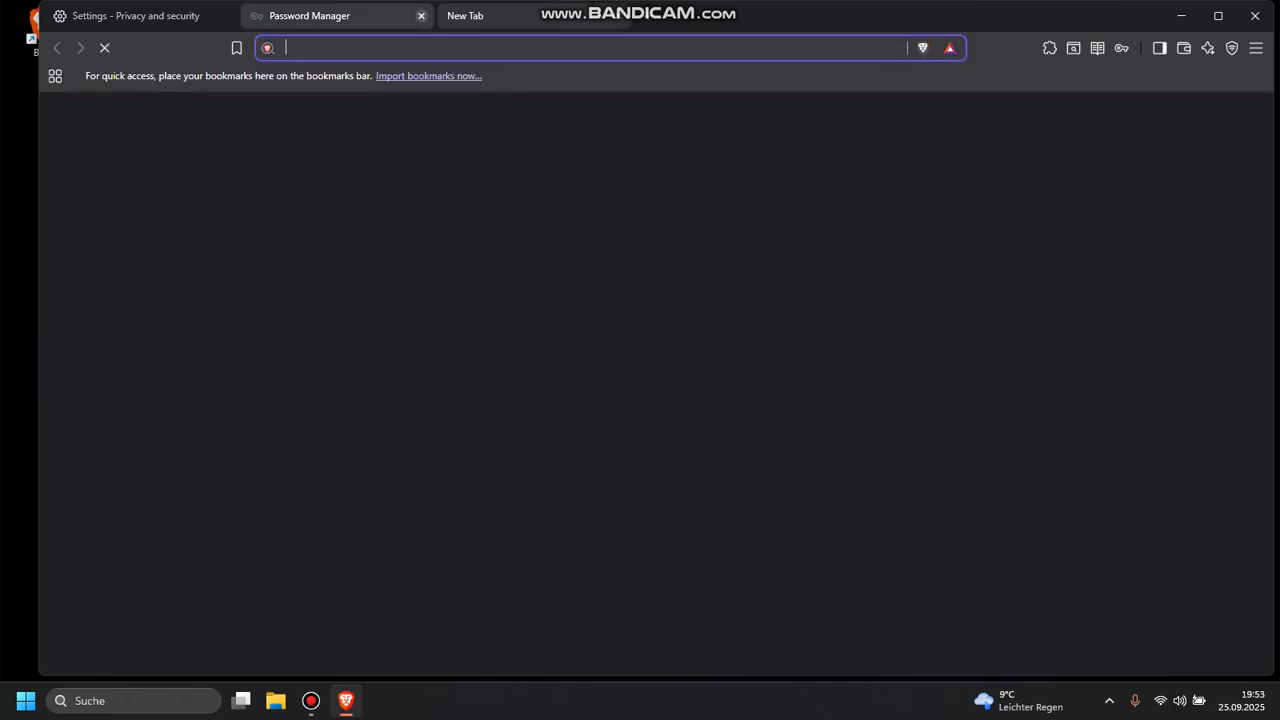
click(421, 15)
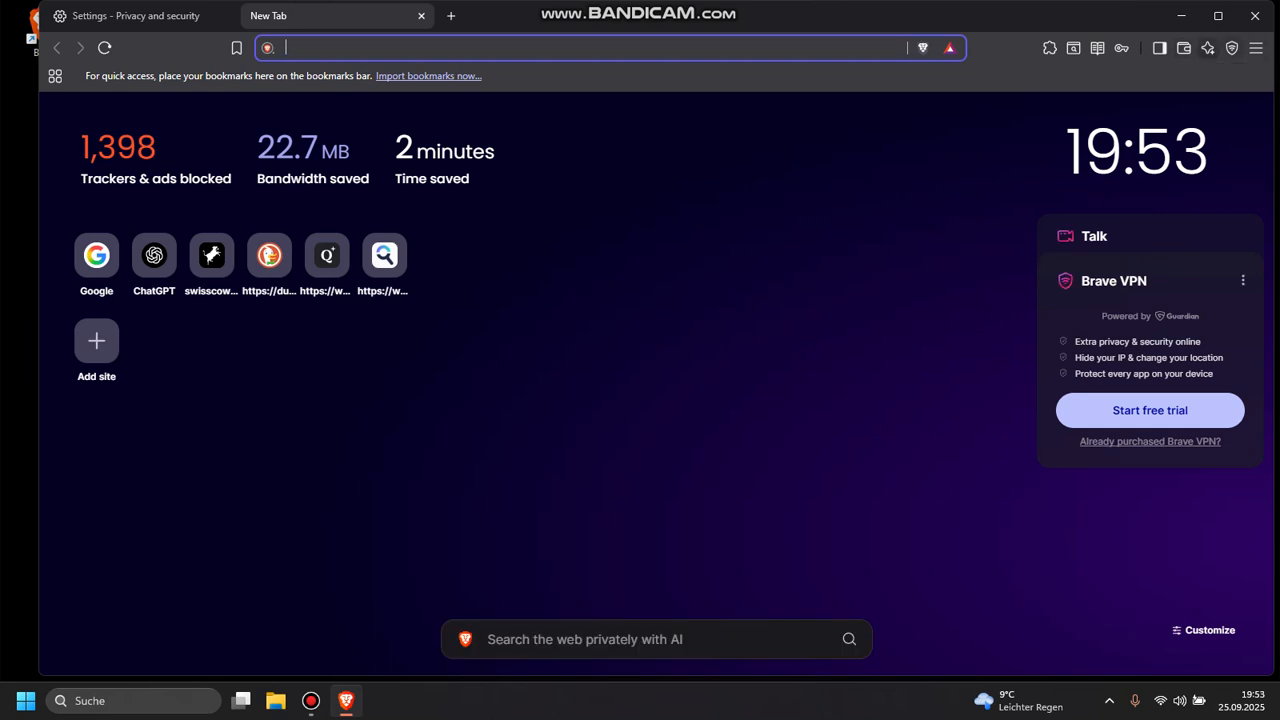
View the Leo AI chat, close it, and show and hide the sidebar.
click(1208, 48)
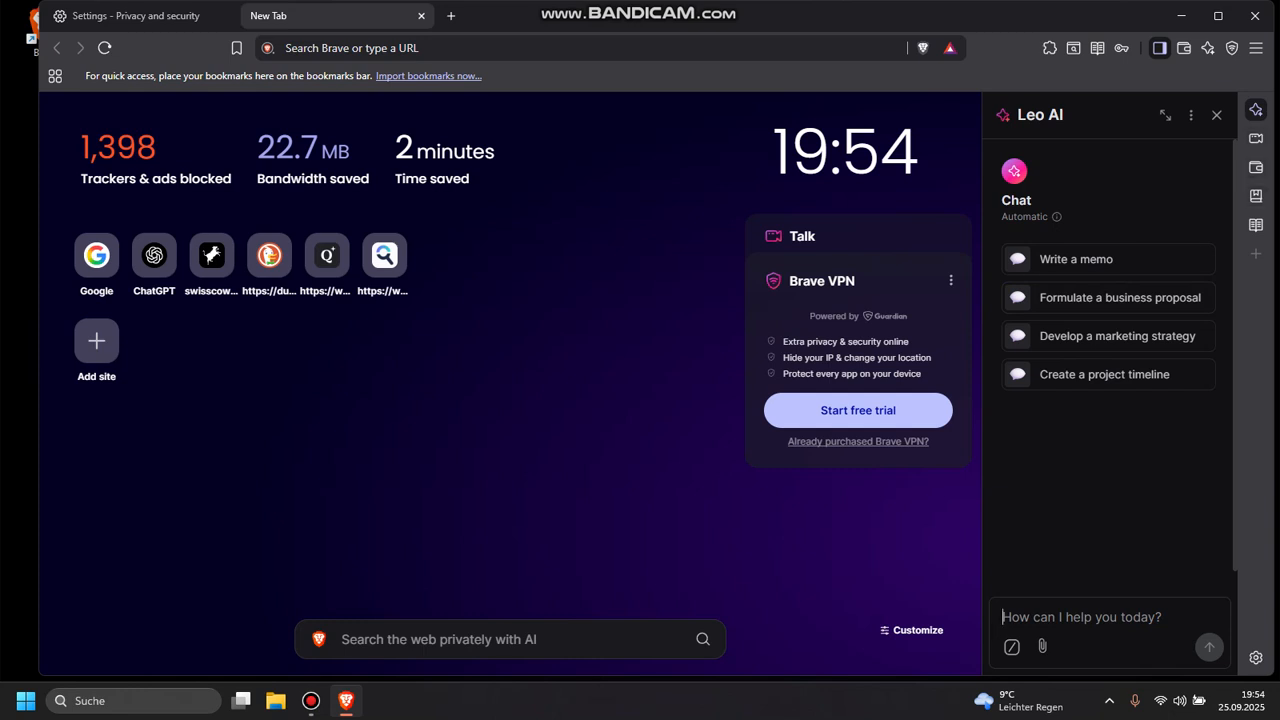
click(1256, 110)
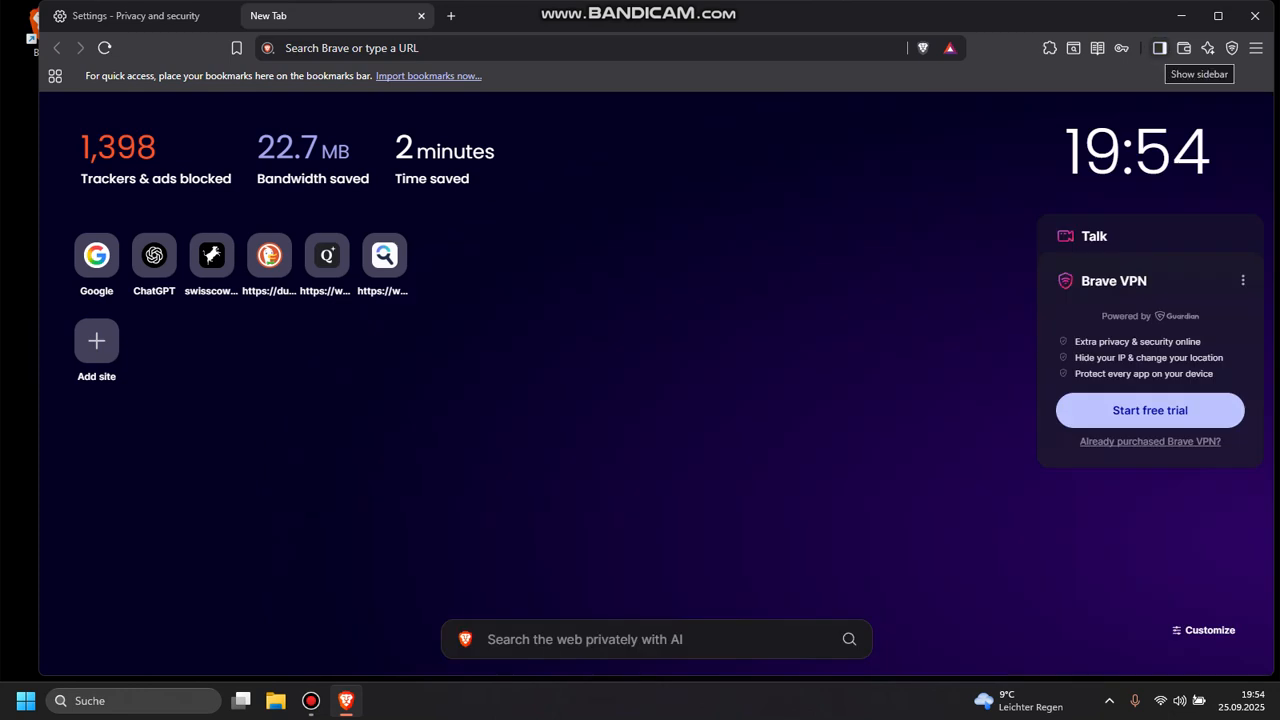
click(1159, 48)
click(1159, 48)
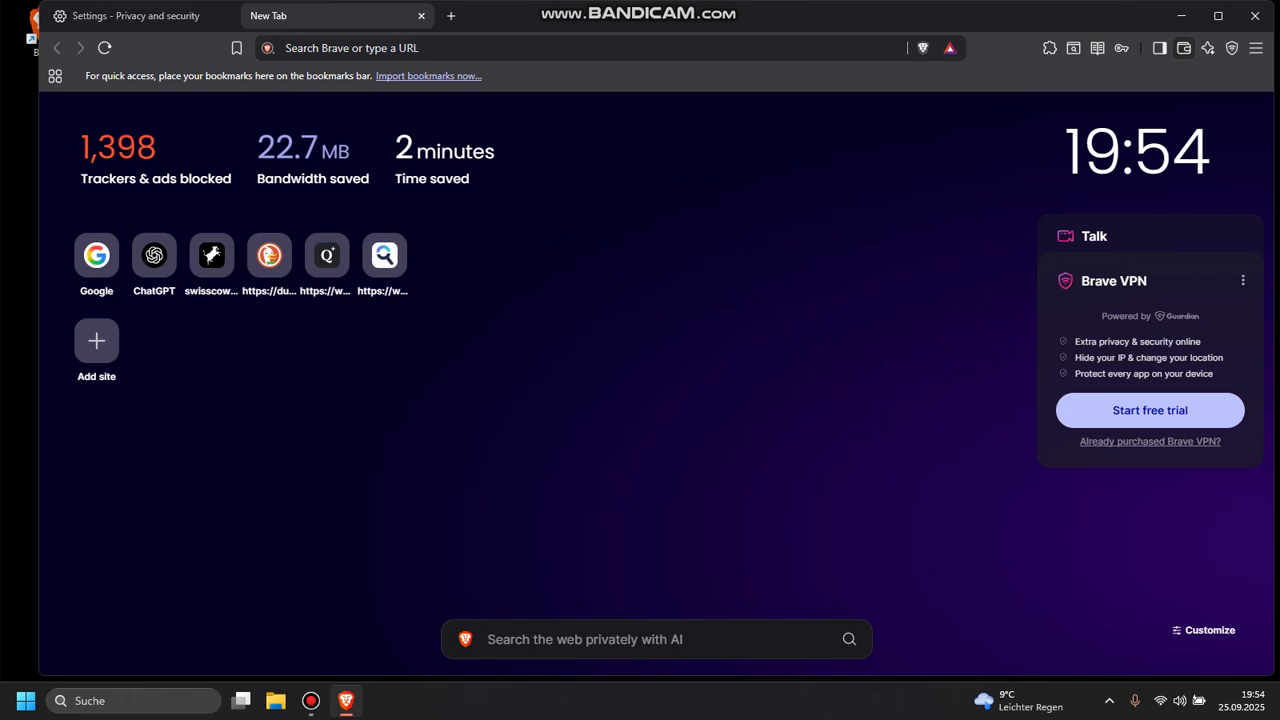
View the Brave Wallet panel and the browser's main menu, and close both.
click(1183, 48)
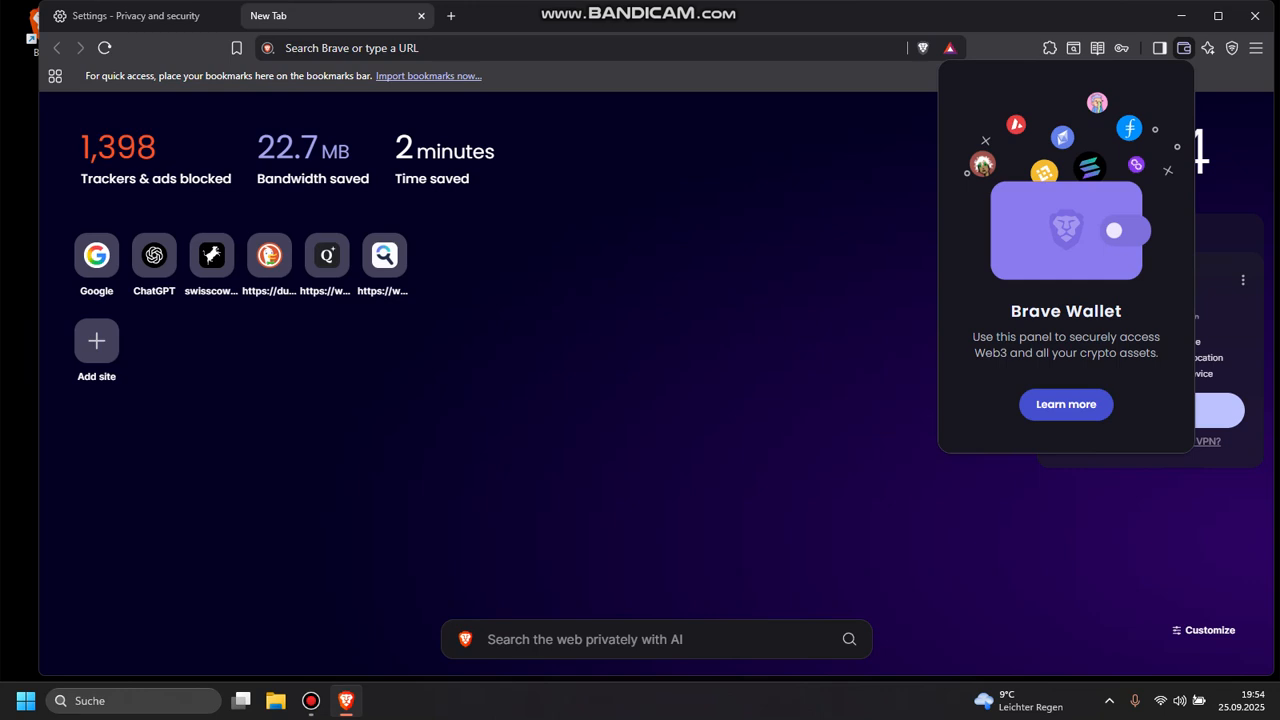
click(1256, 48)
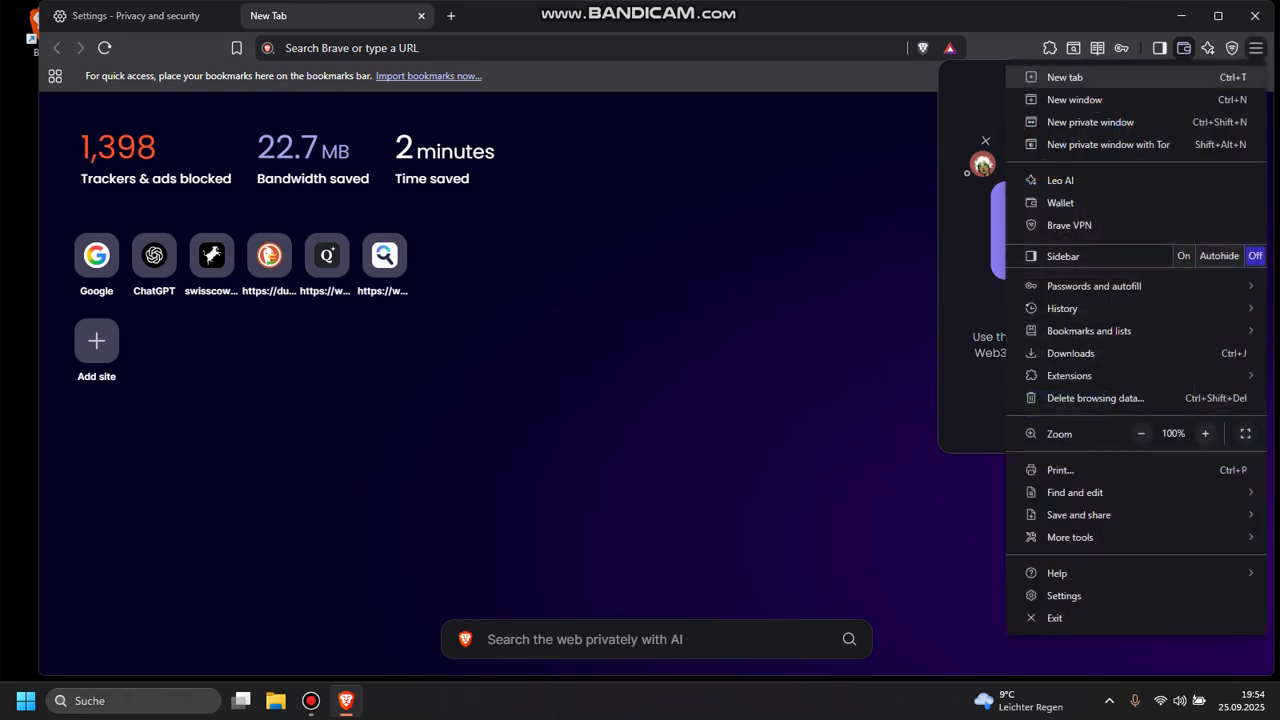
click(700, 400)
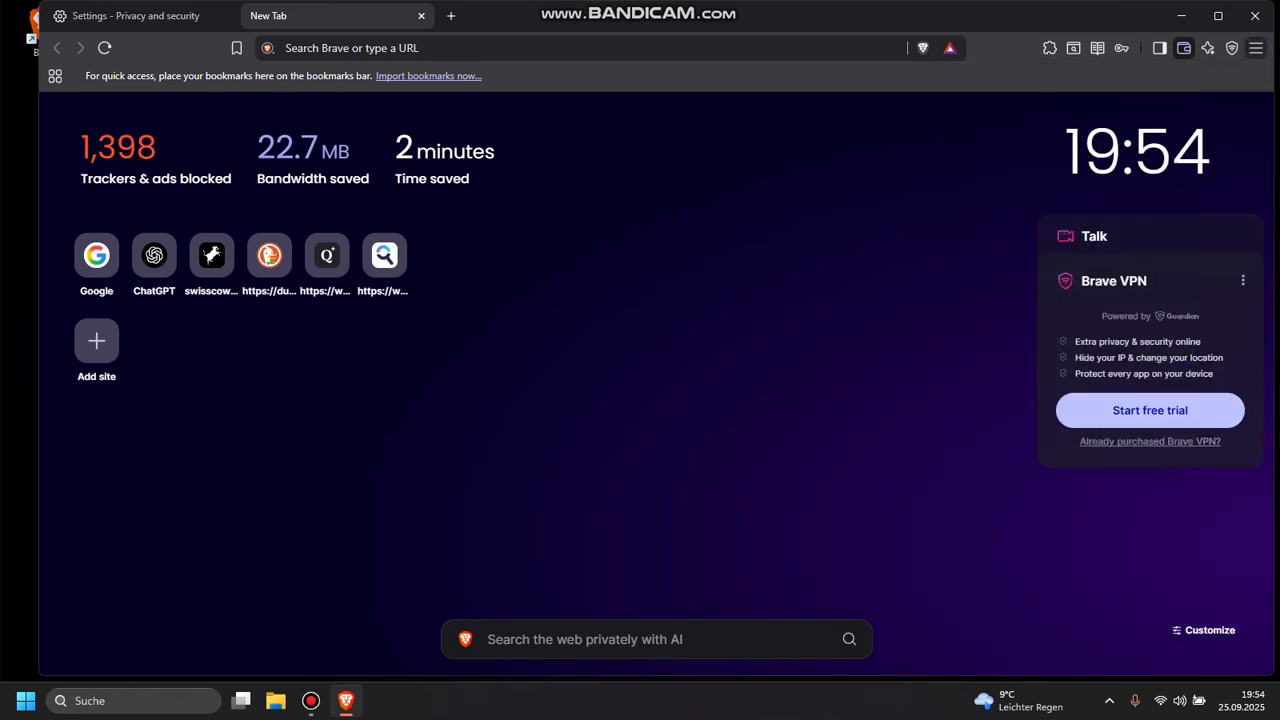
Open the browser settings through the sidebar and view the Get started options.
click(1160, 48)
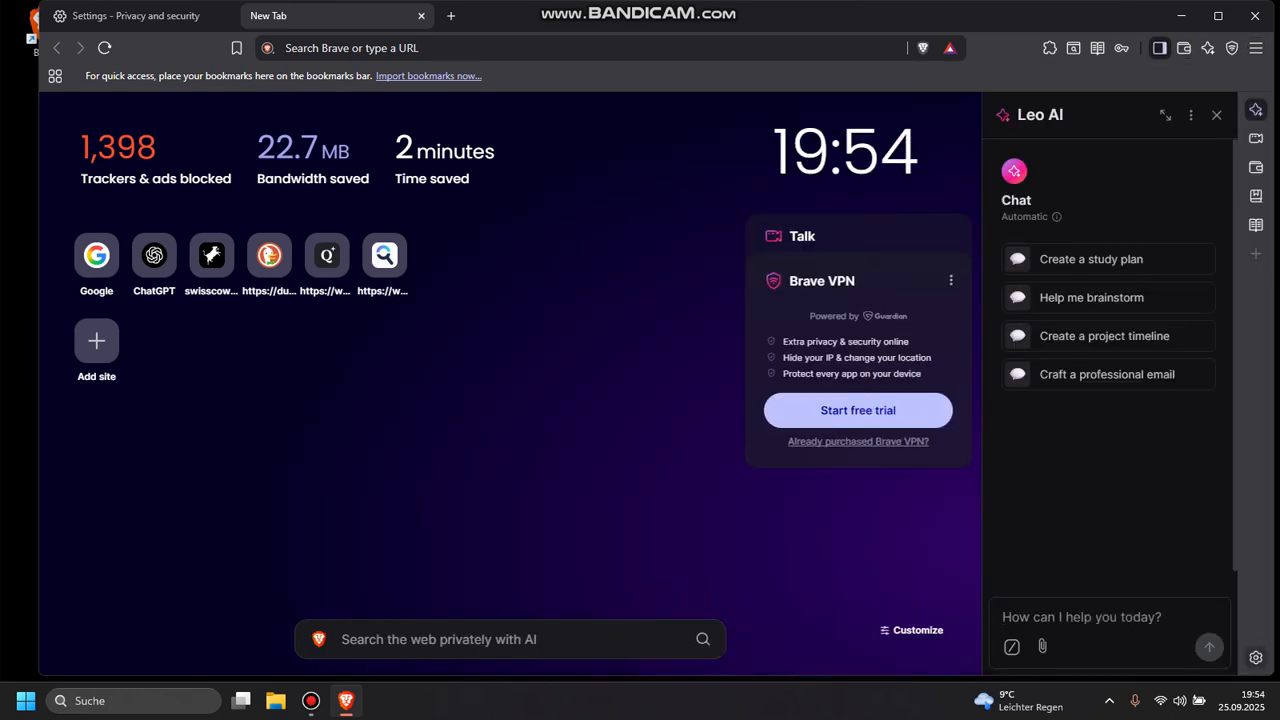
click(1256, 657)
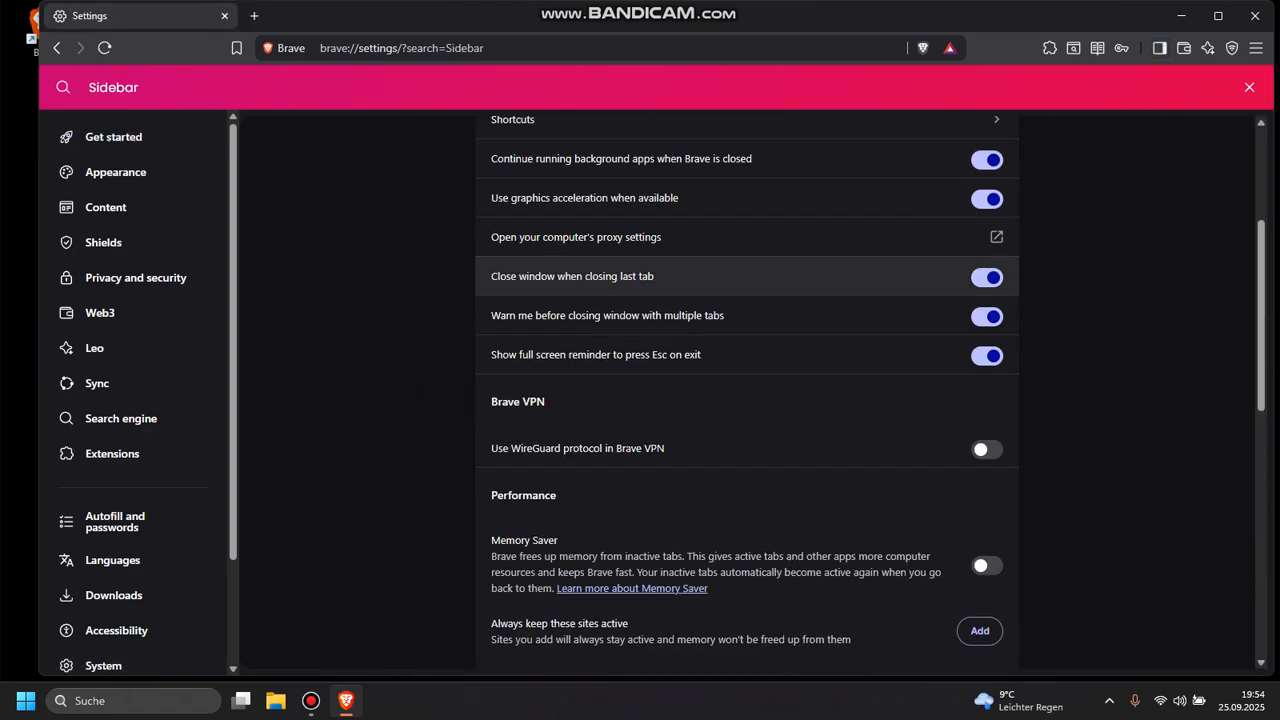
click(113, 137)
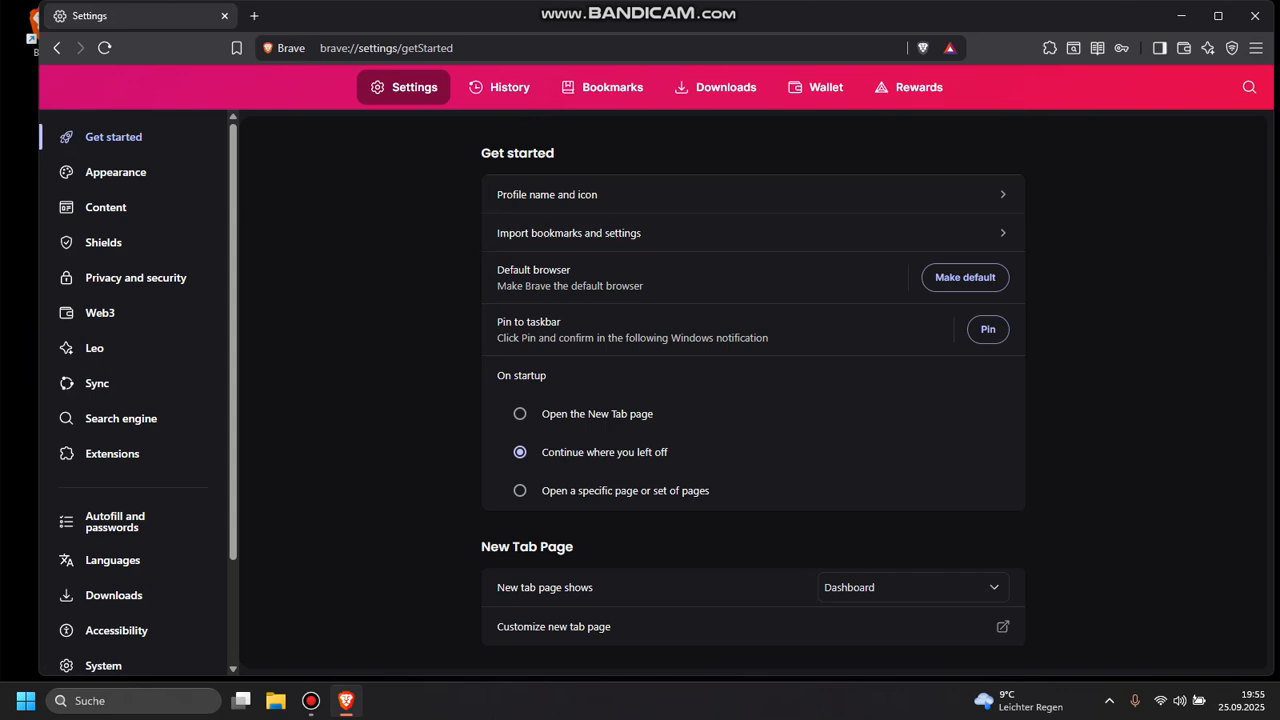
Review the Appearance settings down to the Sidebar section, switching Bookmarks address bar suggestions off and on again.
click(115, 172)
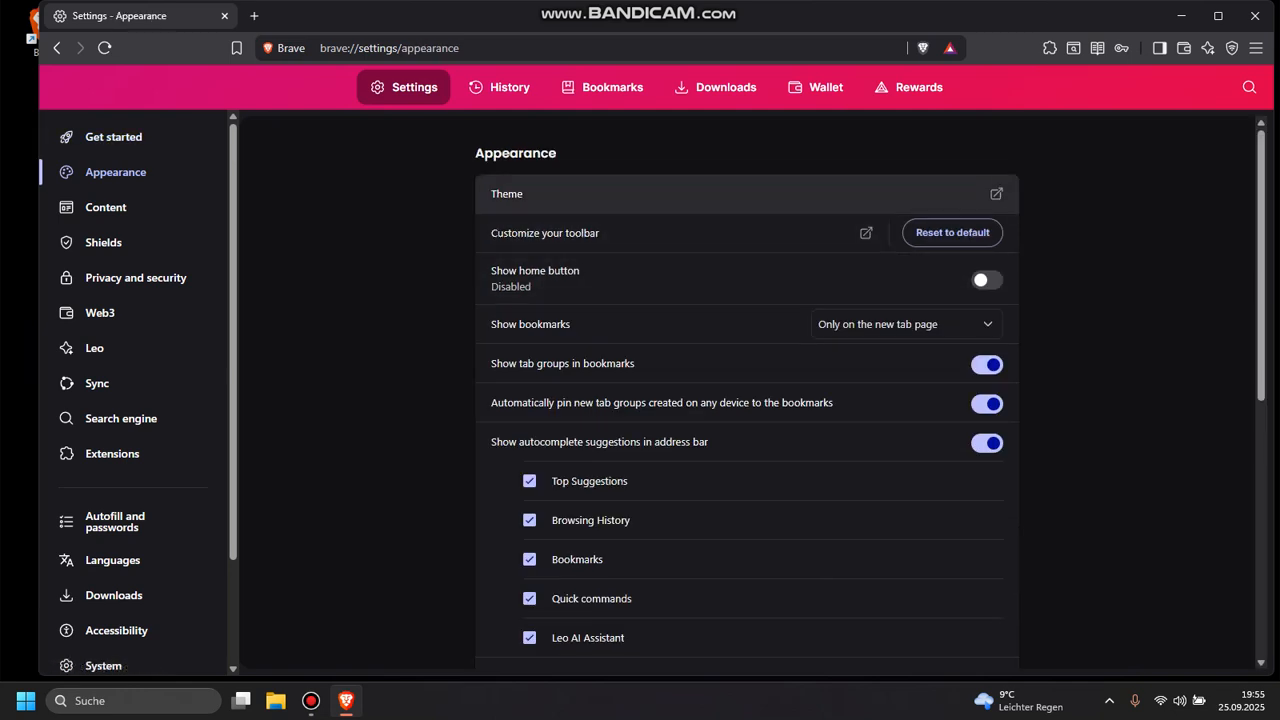
scroll(745, 260, down, 2)
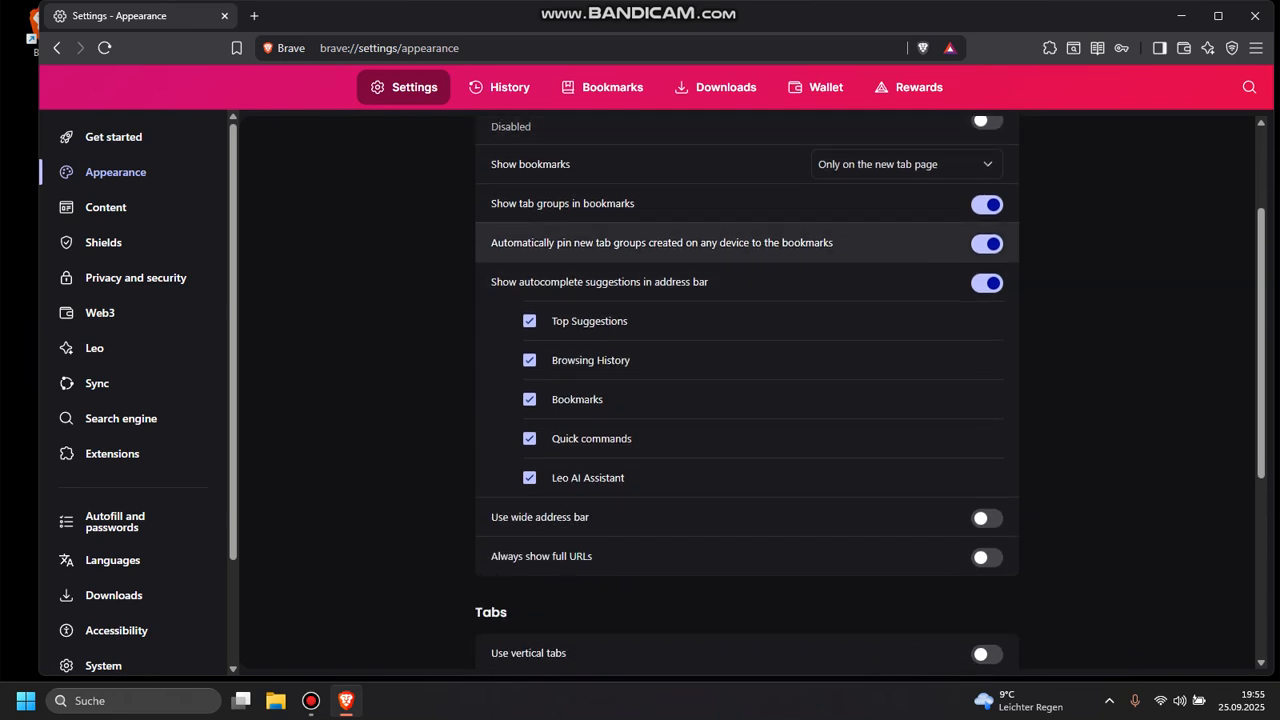
scroll(745, 242, down, 1)
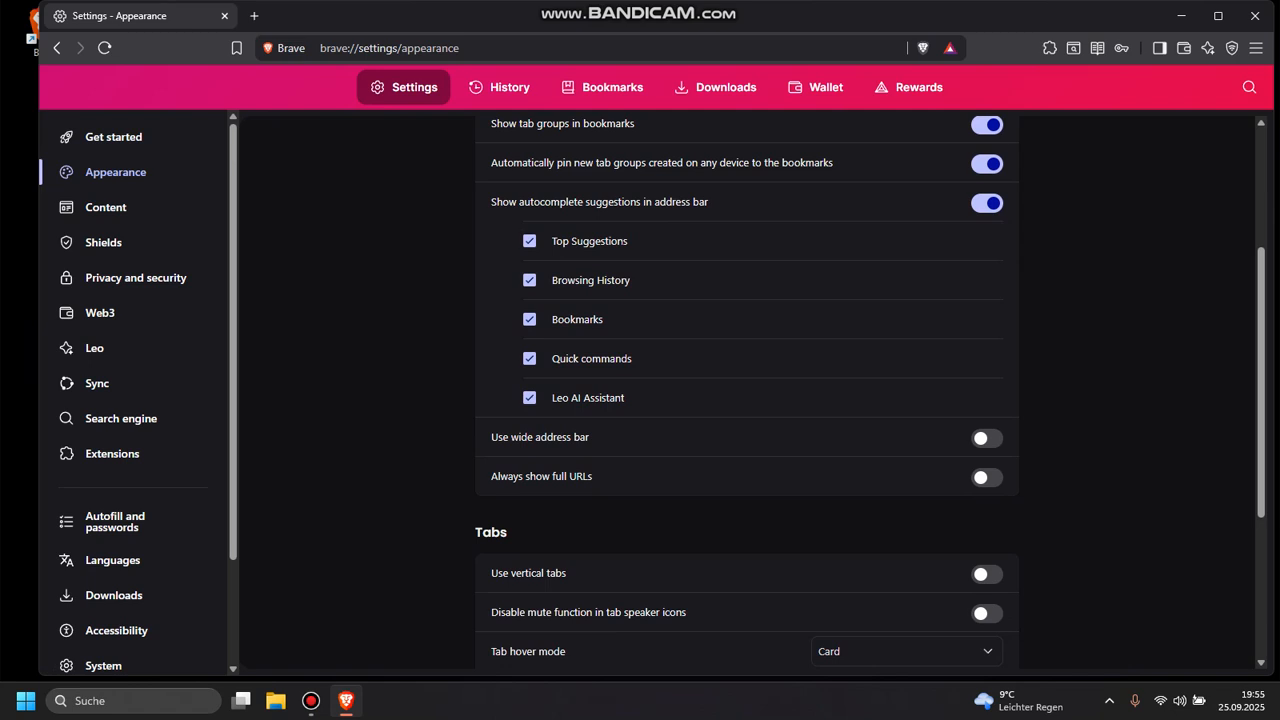
click(530, 320)
click(530, 320)
scroll(560, 368, down, 3)
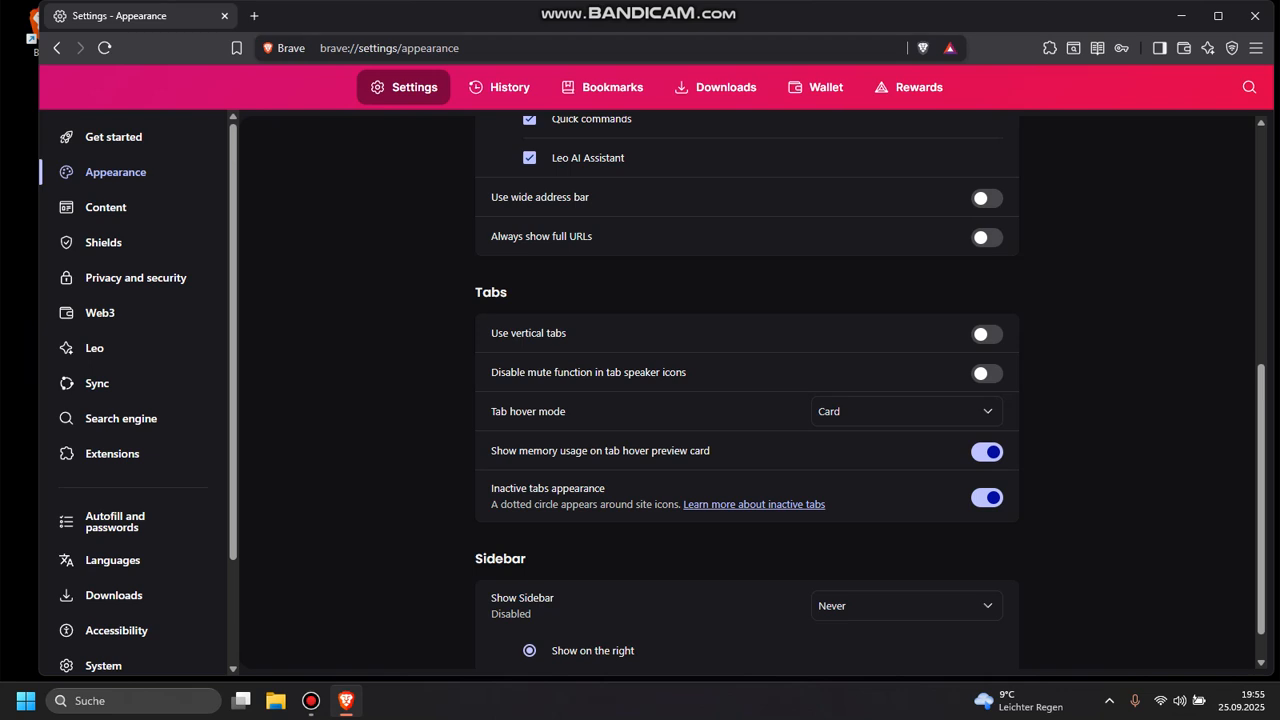
scroll(745, 290, down, 1)
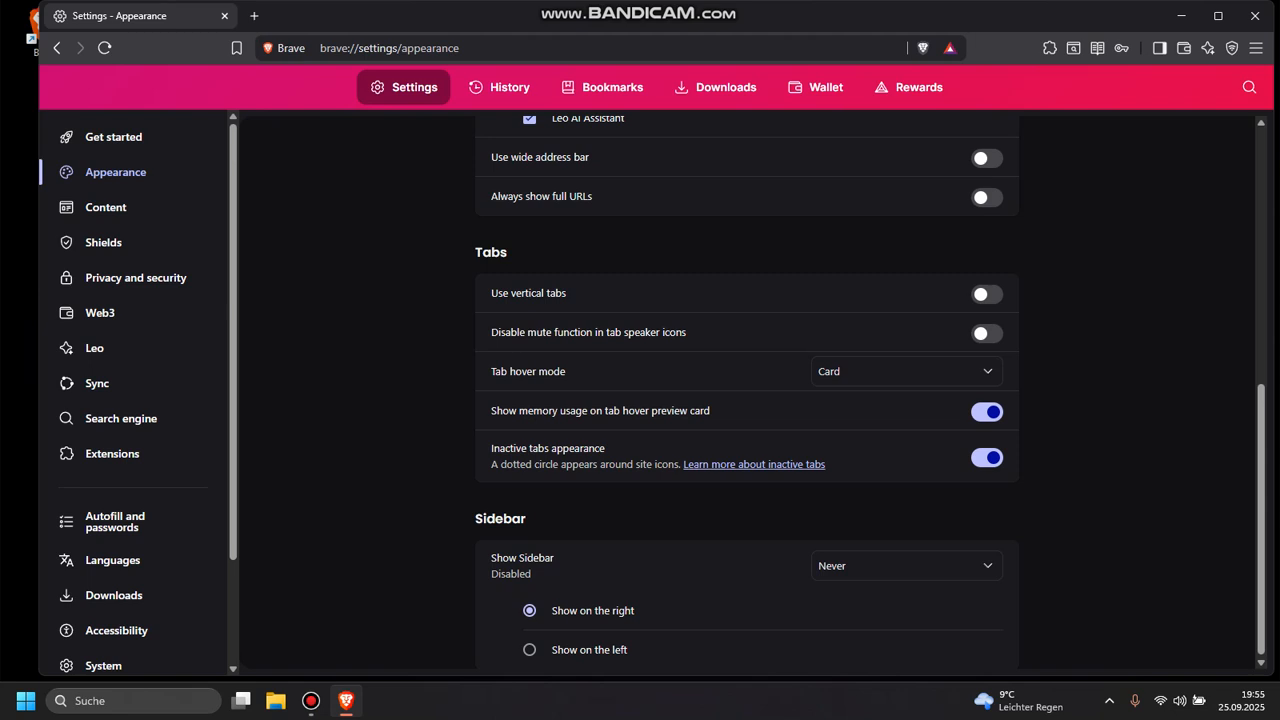
Review the font size and page zoom choices in the Content settings, keeping Medium (Recommended) and 100%.
click(106, 207)
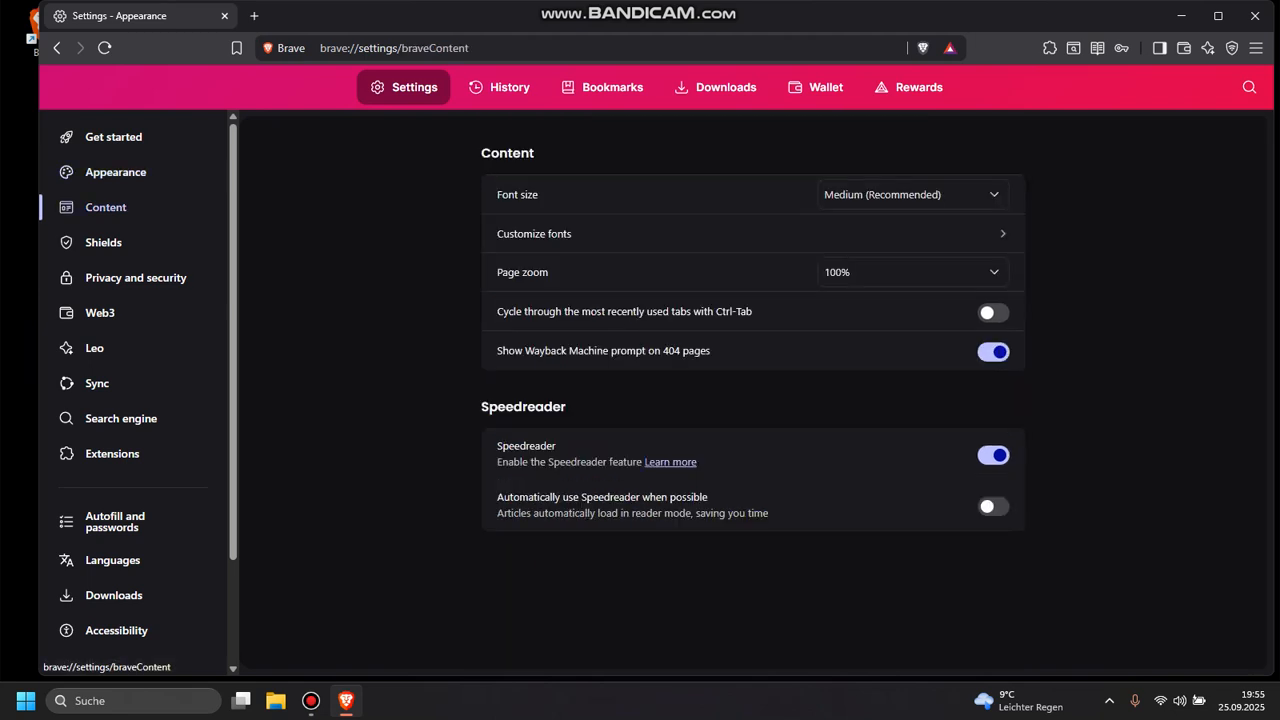
click(912, 195)
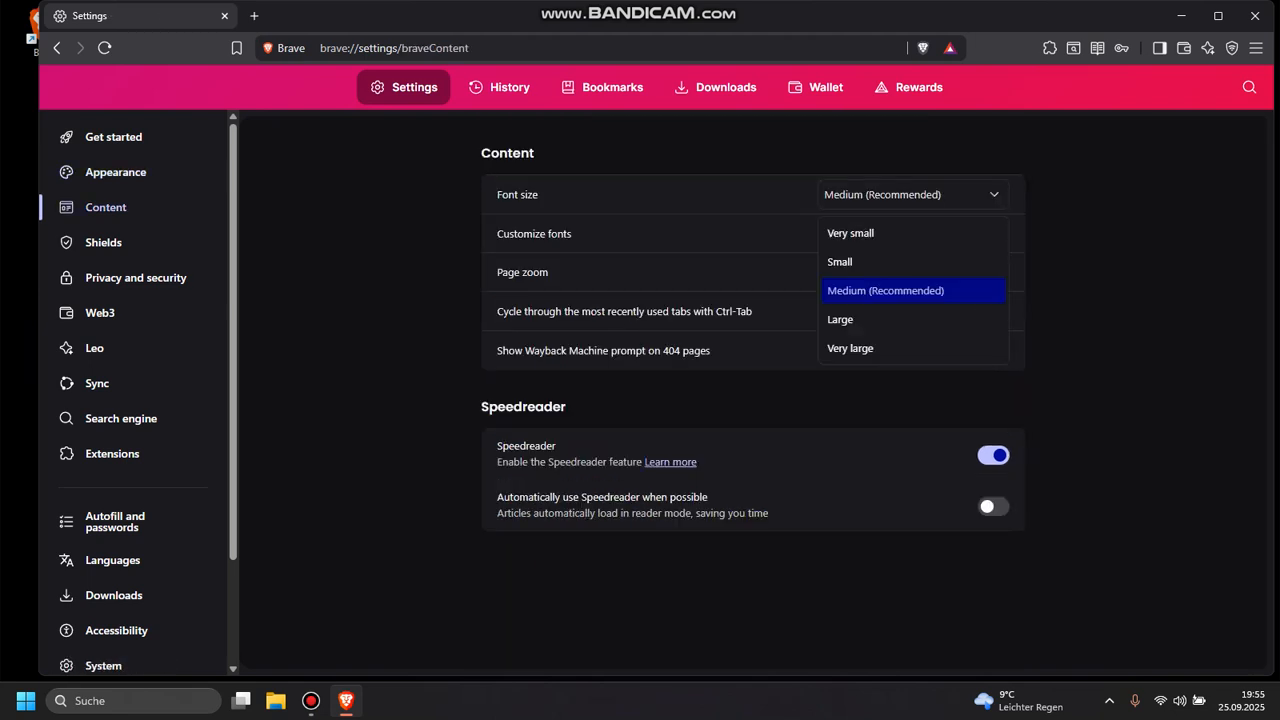
click(912, 291)
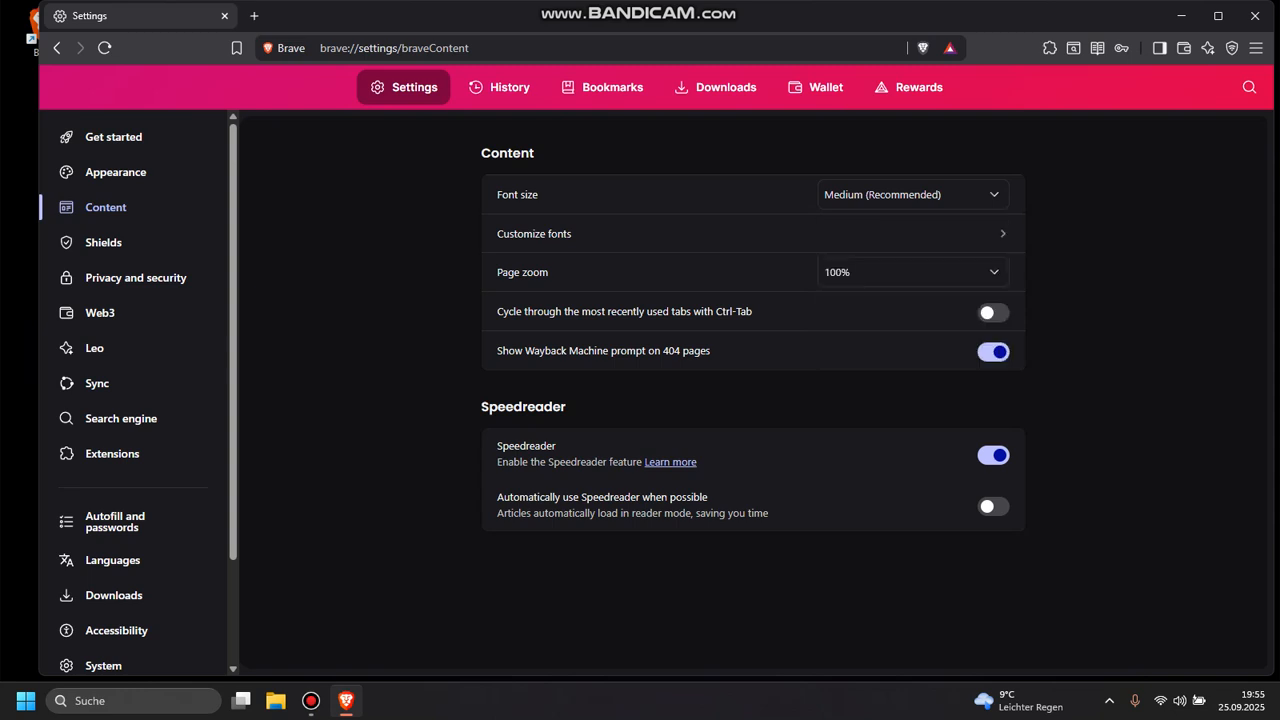
click(912, 272)
click(912, 272)
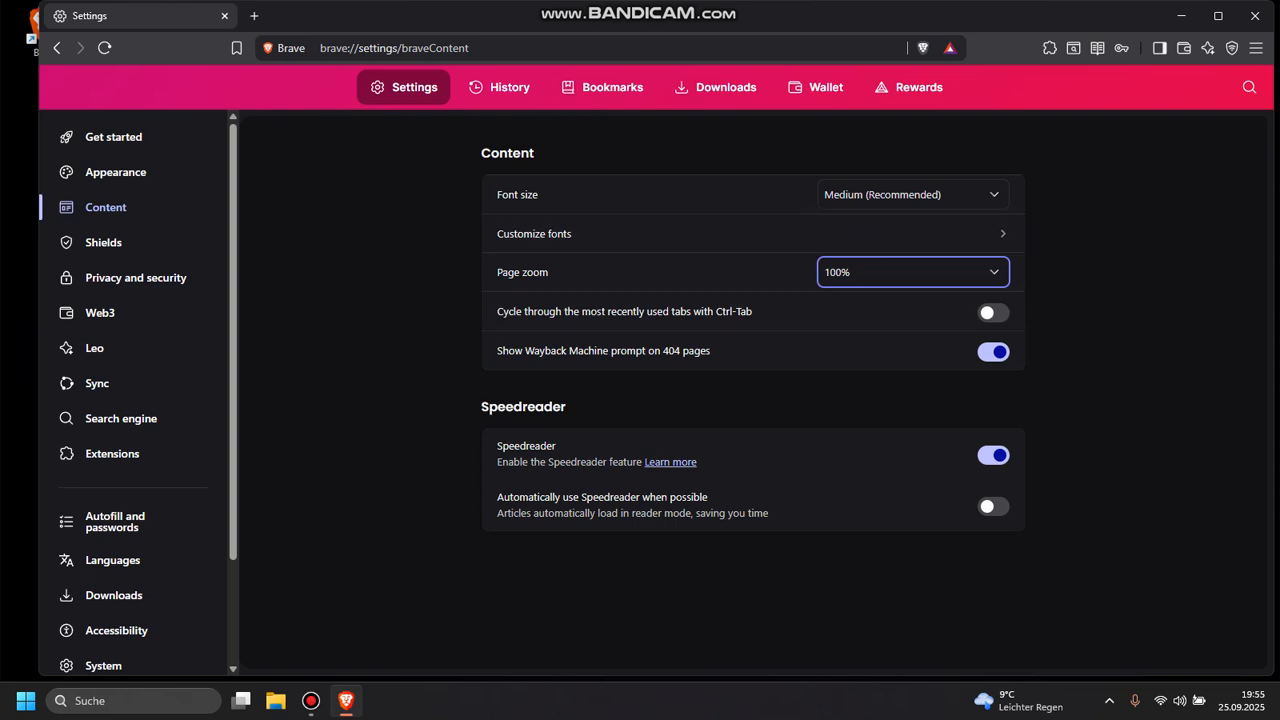
Review the Trackers & ads blocking levels in the Shields settings, keeping Standard.
click(103, 242)
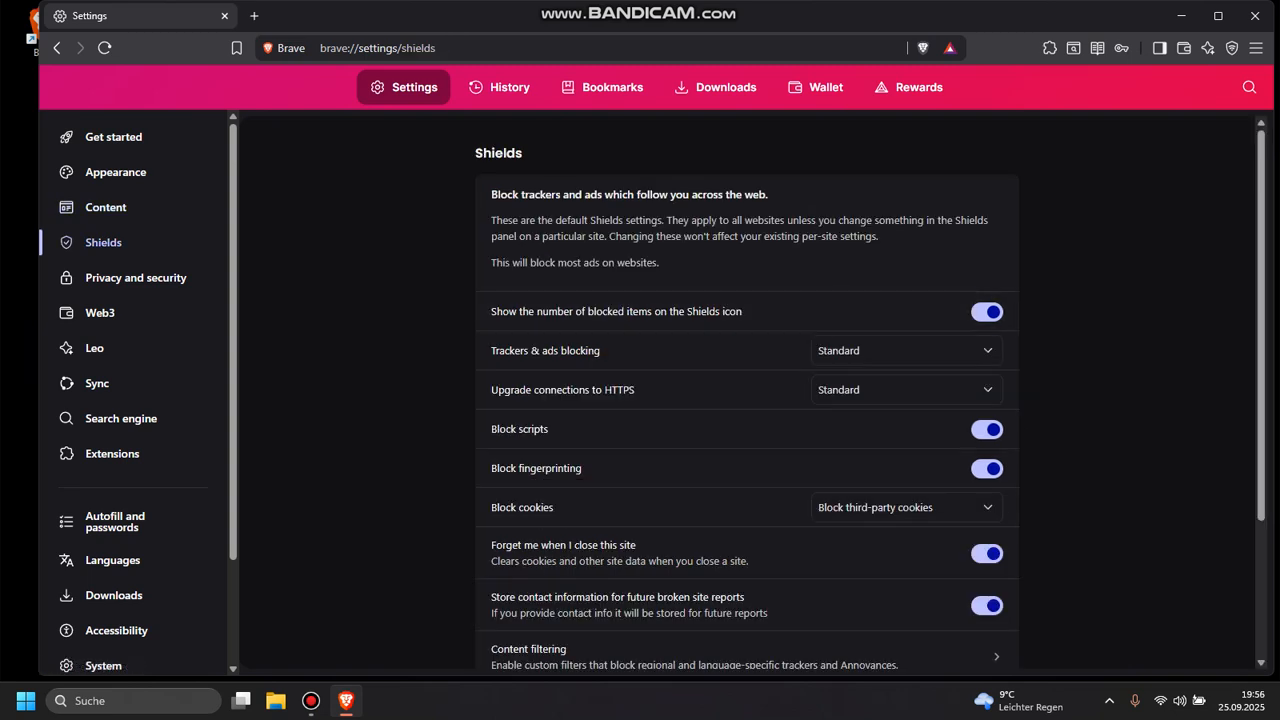
scroll(747, 390, down, 1)
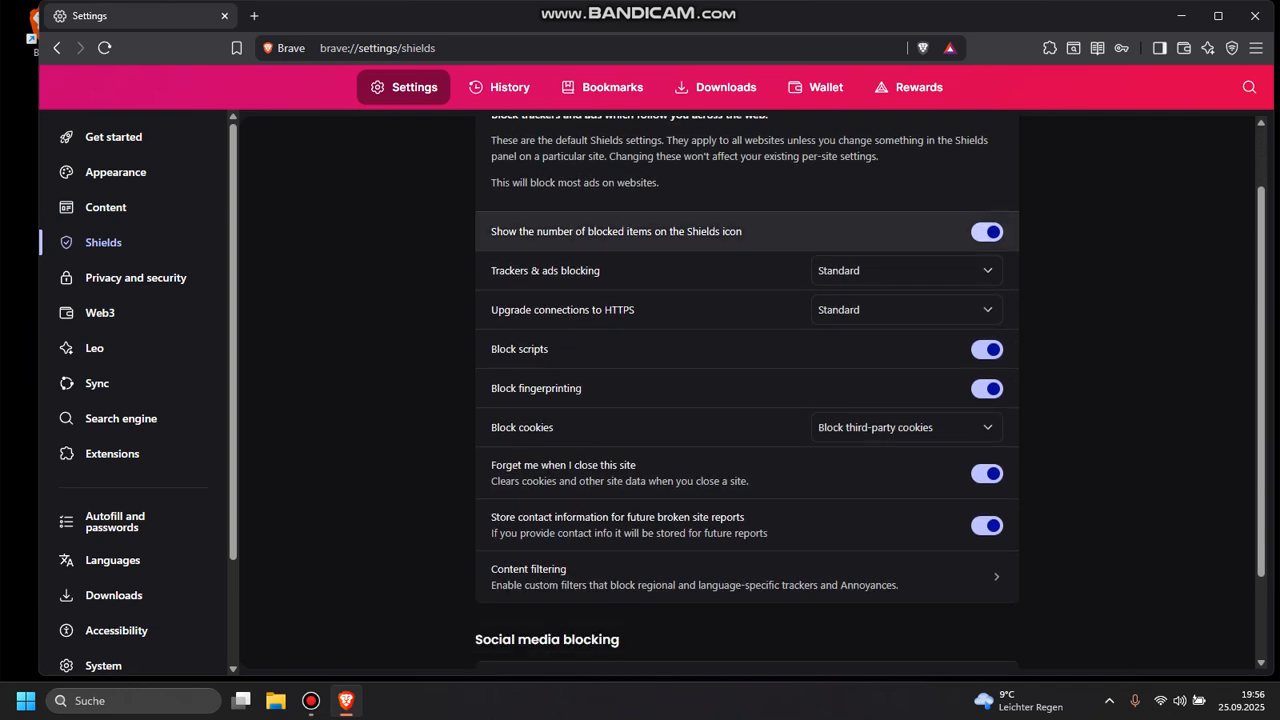
click(906, 271)
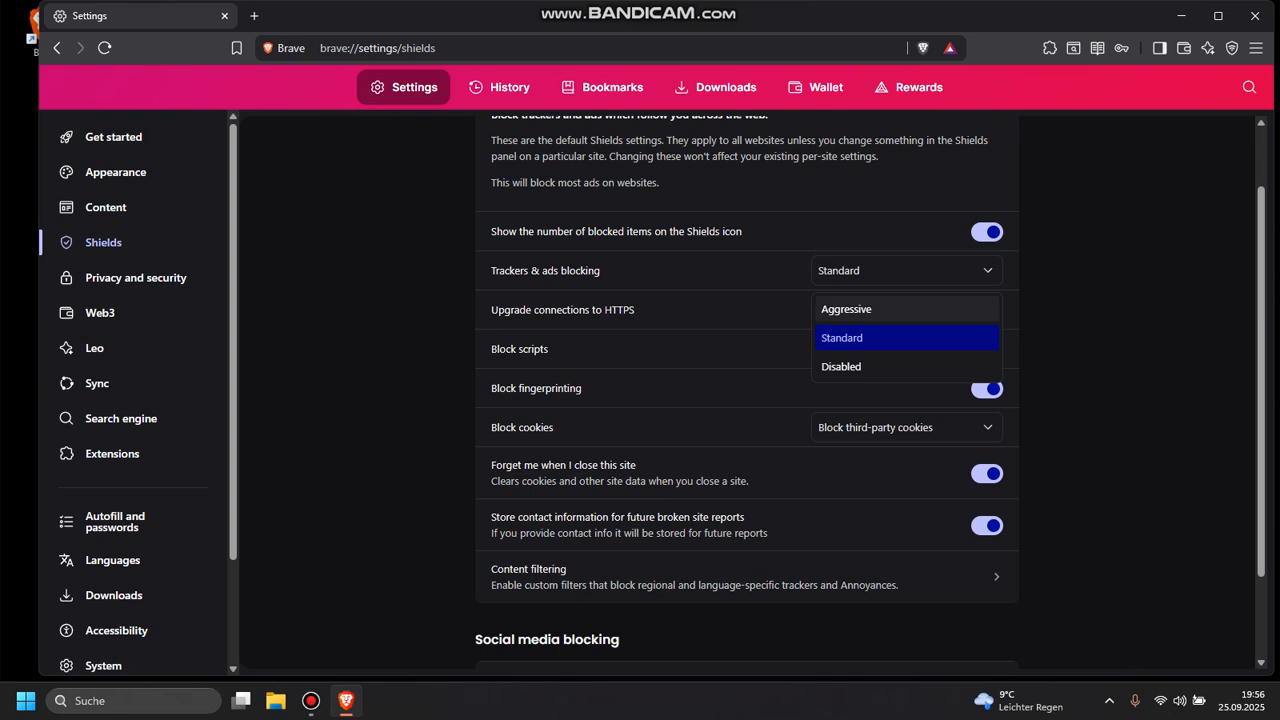
click(906, 338)
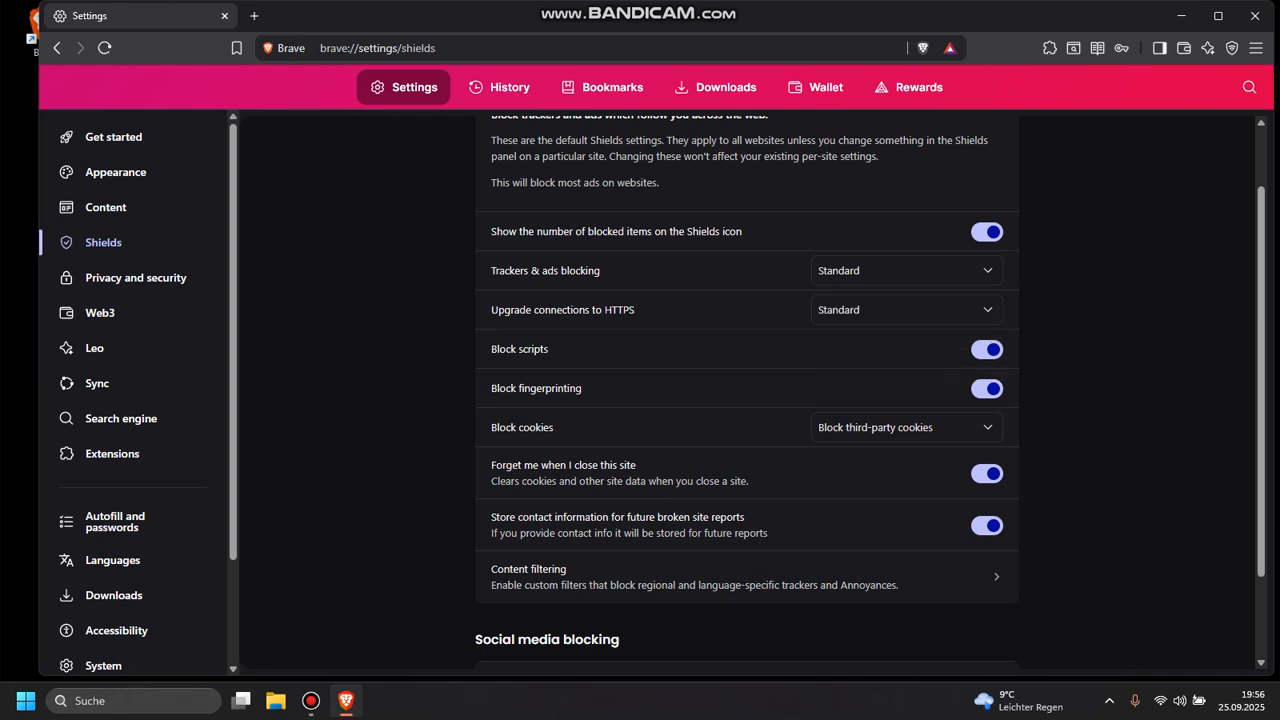
click(906, 271)
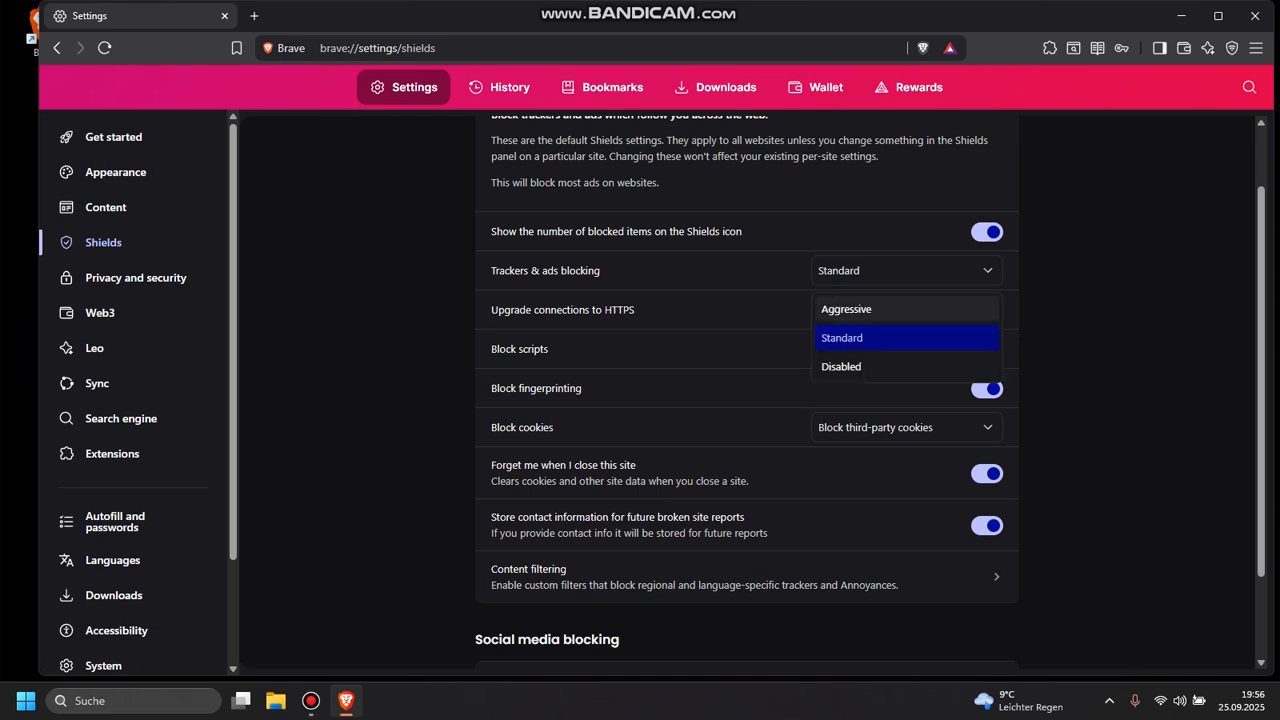
click(906, 338)
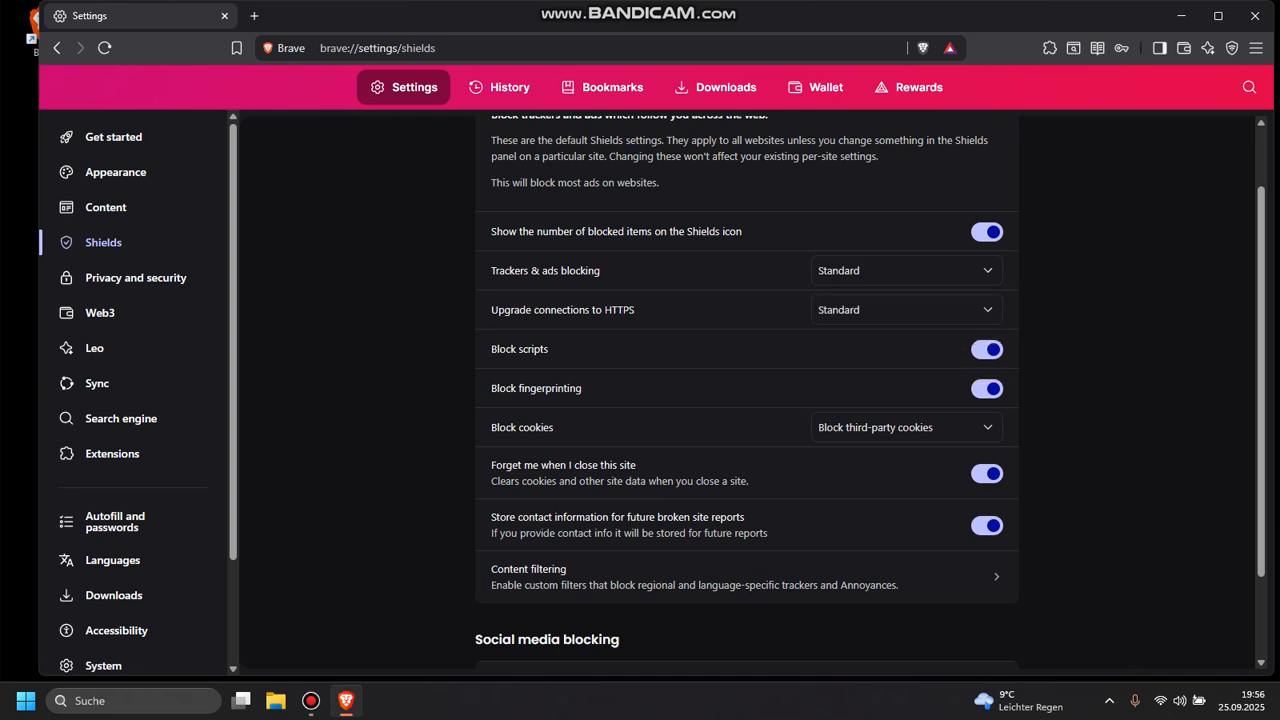
Review the Upgrade connections to HTTPS choices in Shields, keeping Standard, and switch Block scripts off and on again.
click(906, 310)
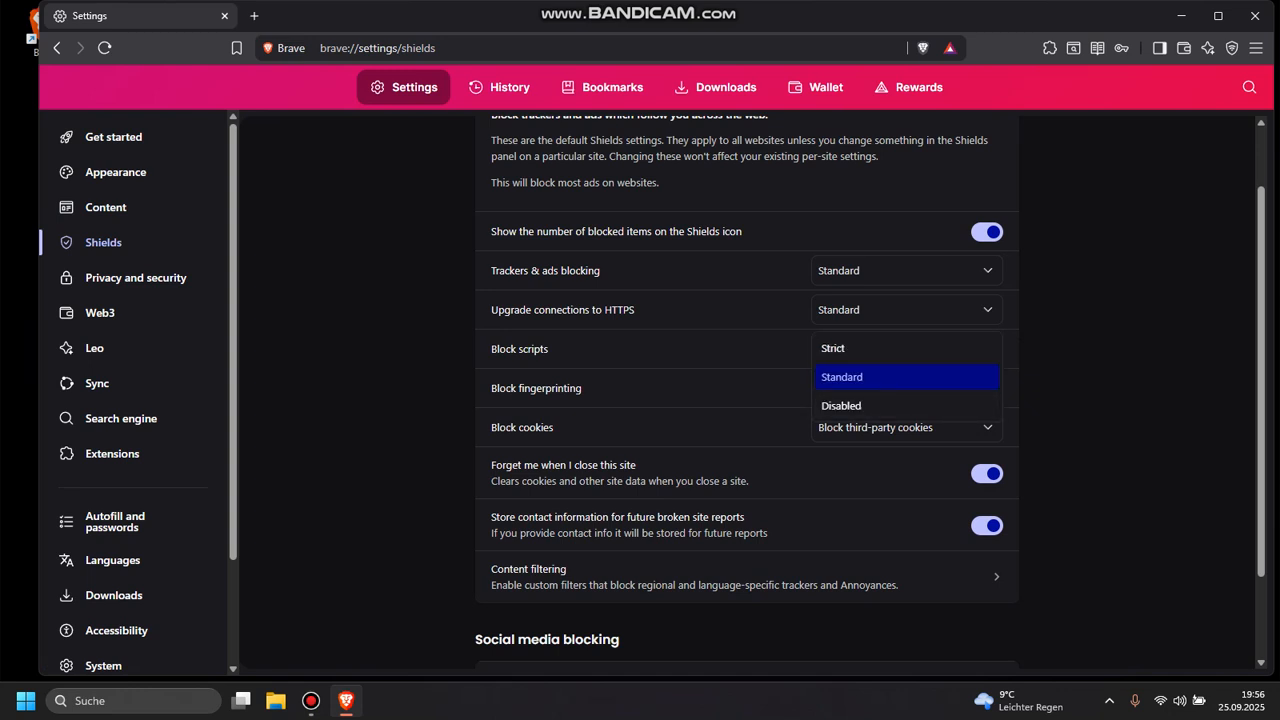
click(760, 349)
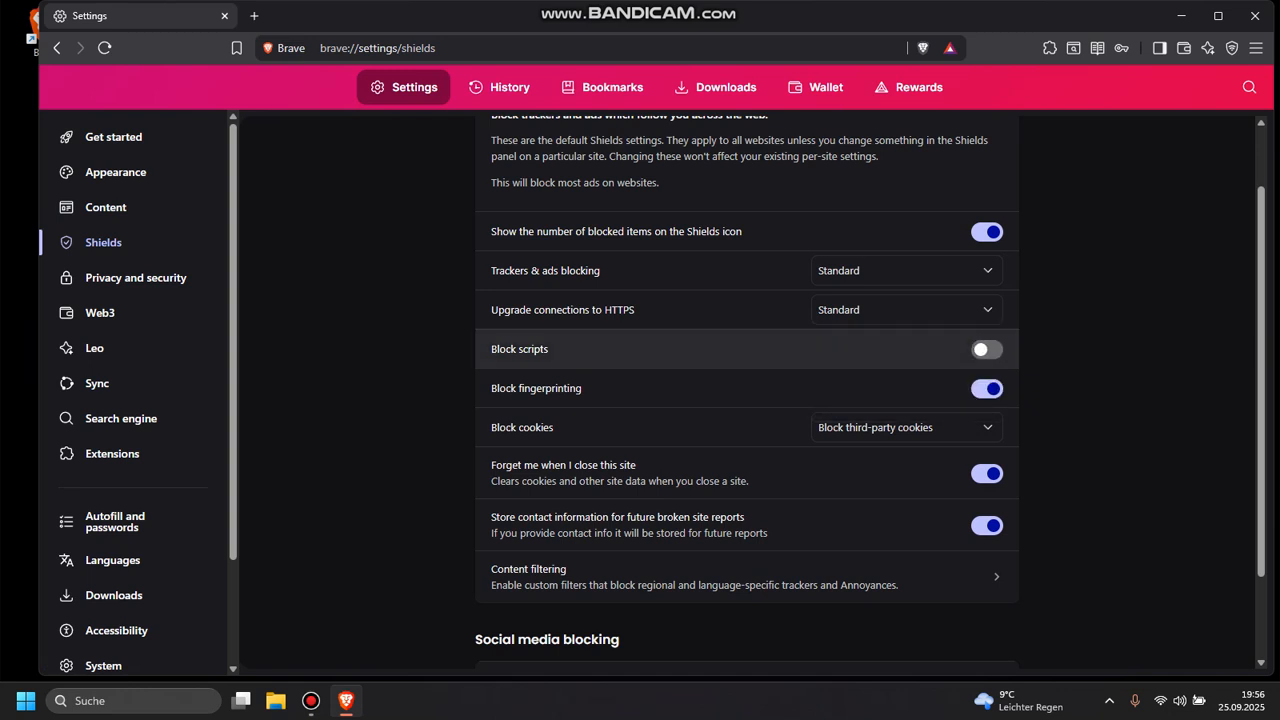
click(986, 349)
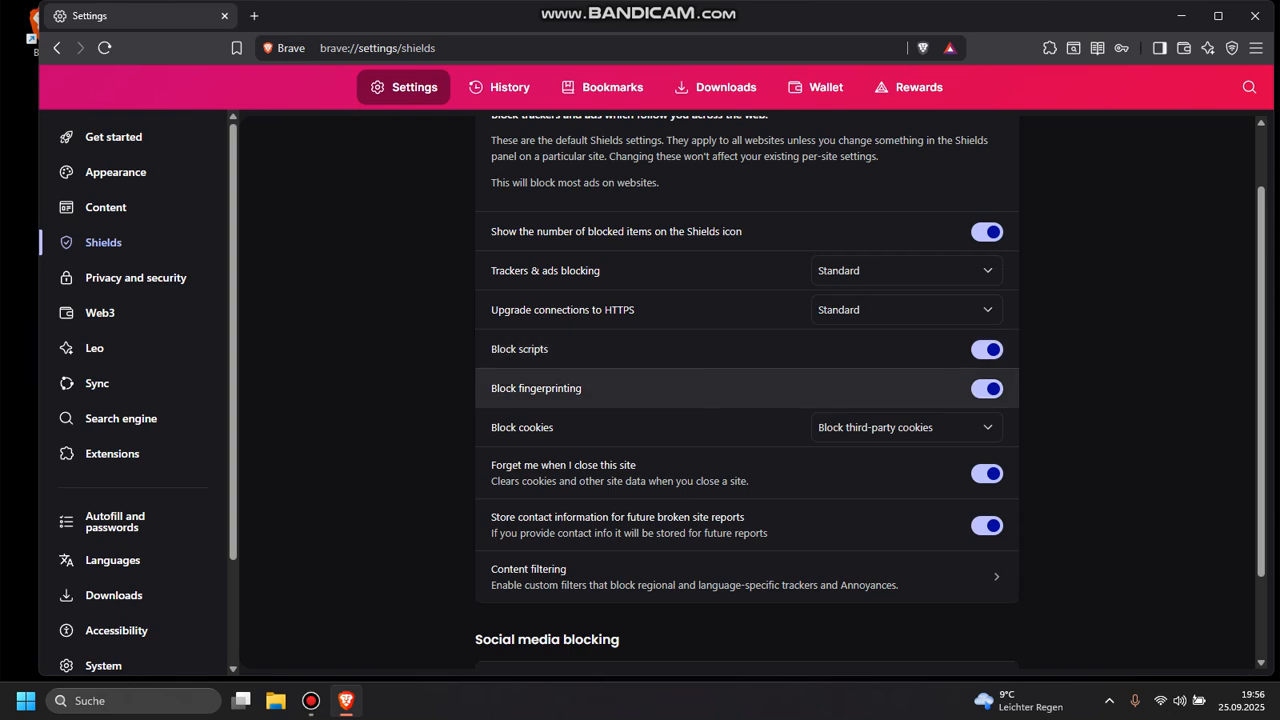
Review the remaining Shields settings down to the Social media blocking section.
scroll(747, 388, down, 1)
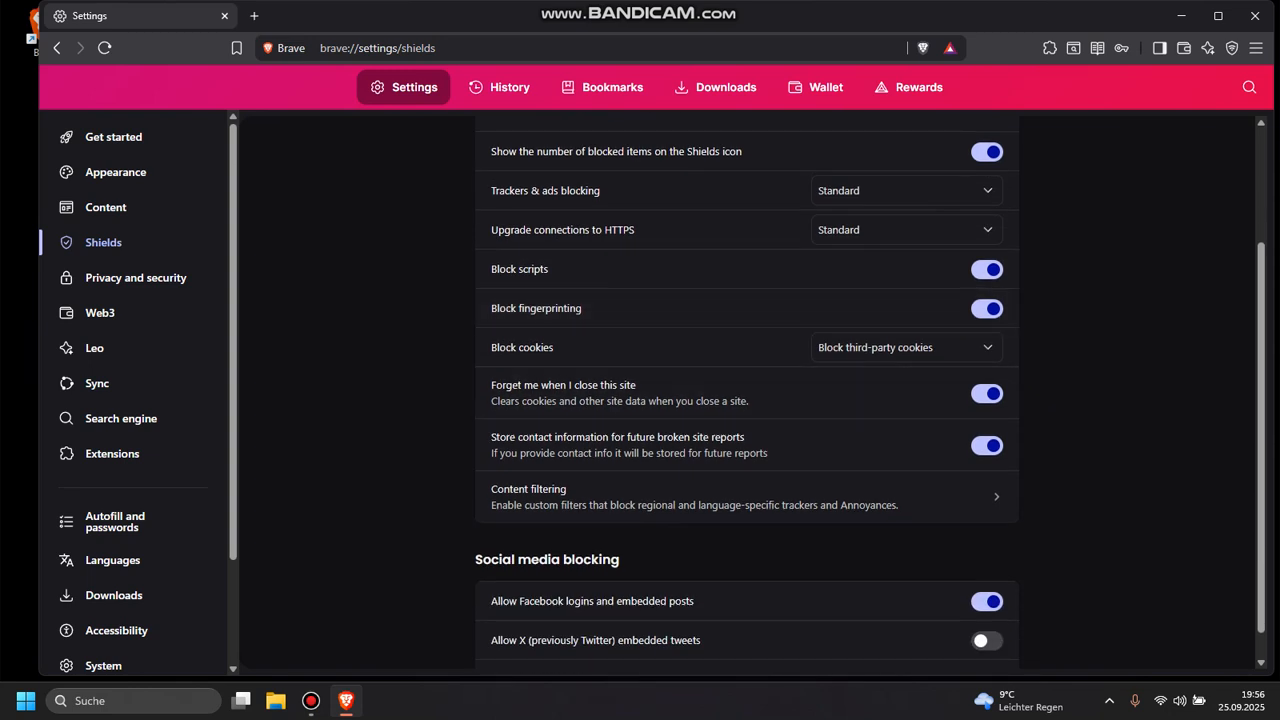
scroll(747, 388, down, 1)
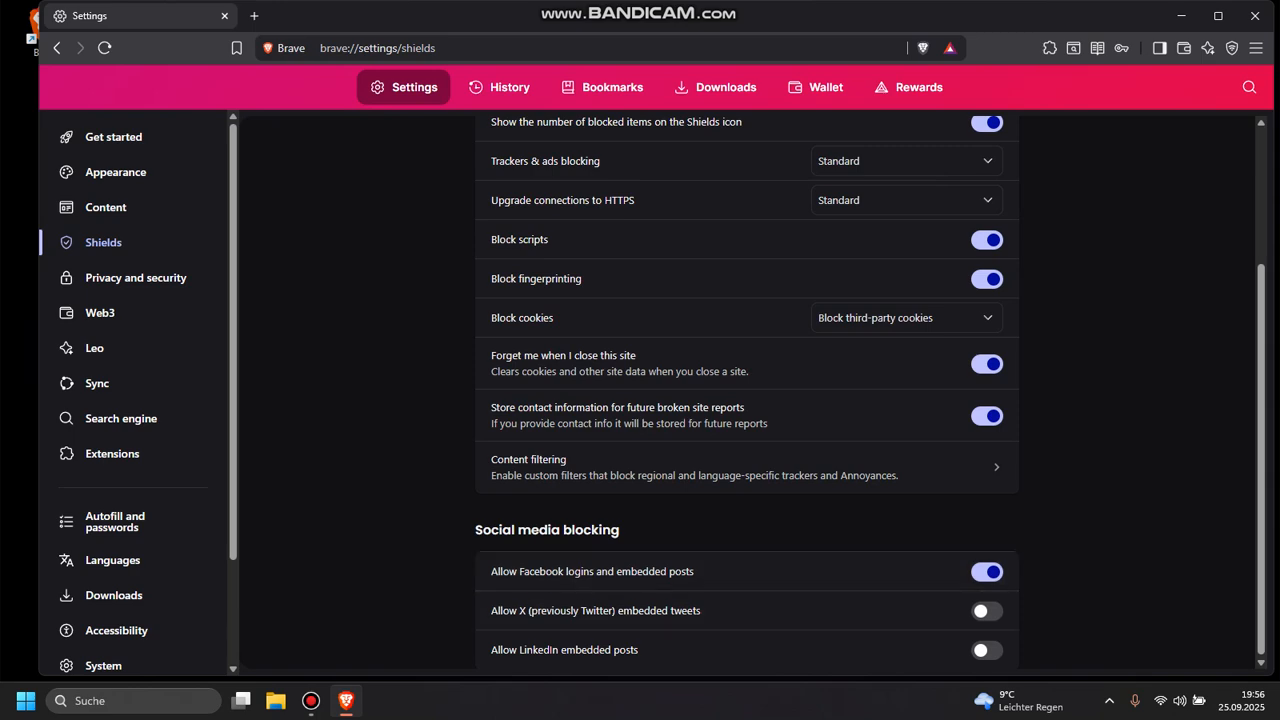
click(311, 700)
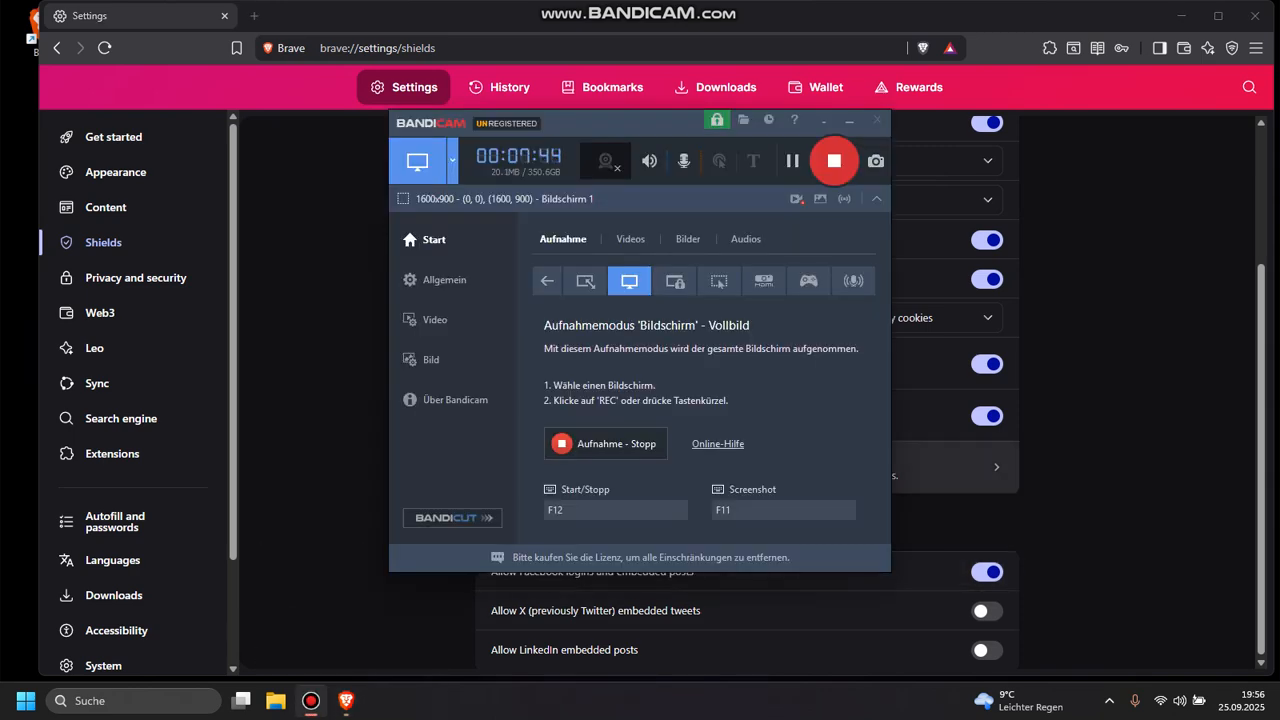
click(1070, 455)
Review the Privacy and security settings, from Delete browsing data through Tor windows and Data collection to Safety Check.
click(135, 277)
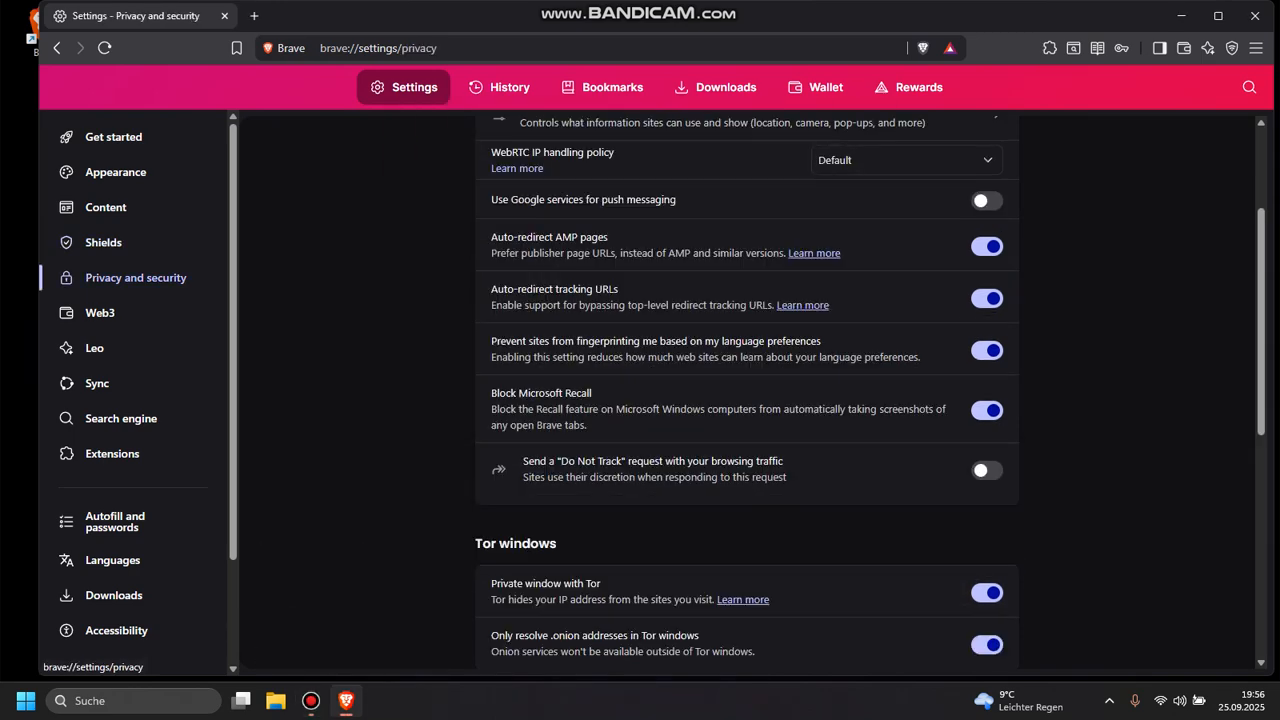
scroll(700, 380, up, 2)
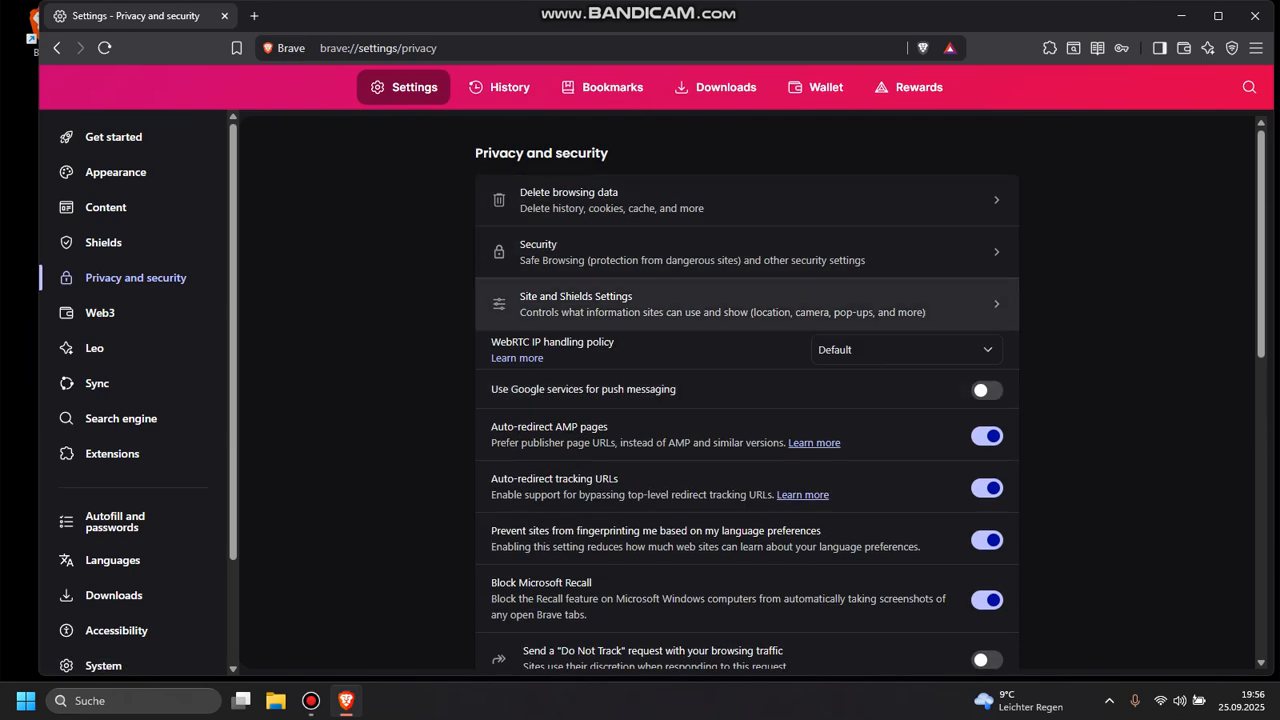
scroll(745, 260, down, 1)
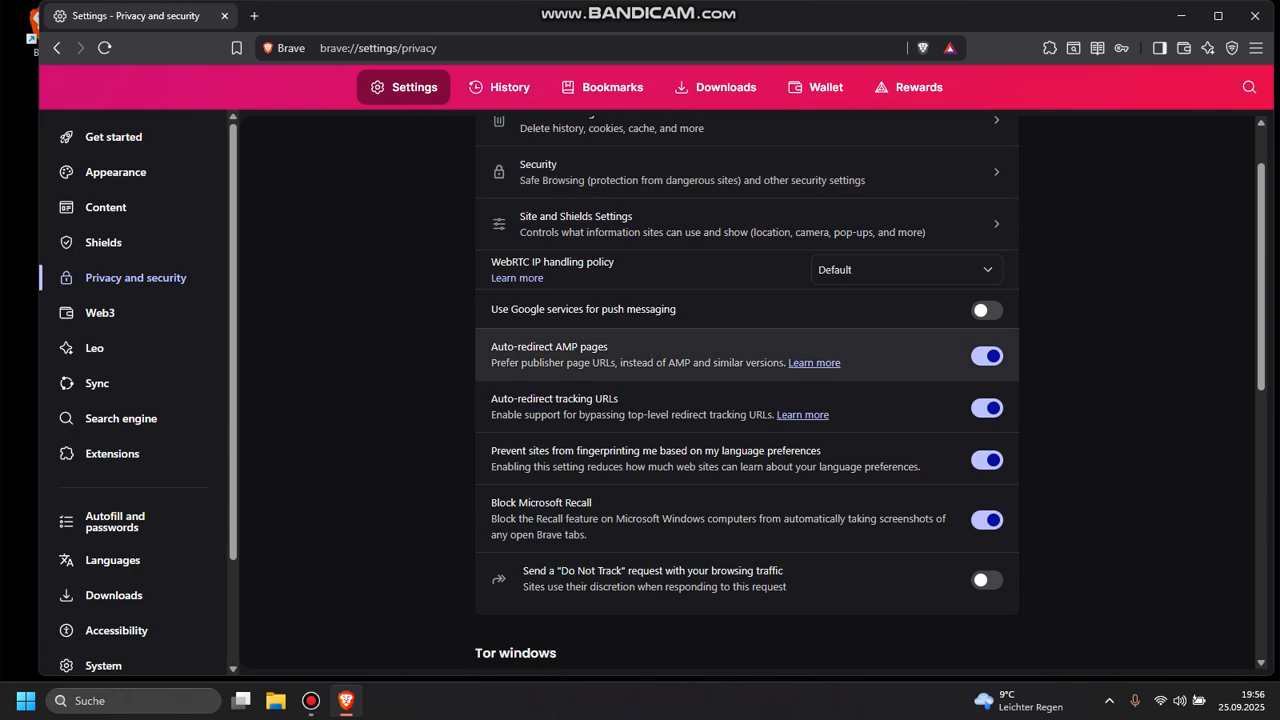
scroll(745, 310, down, 1)
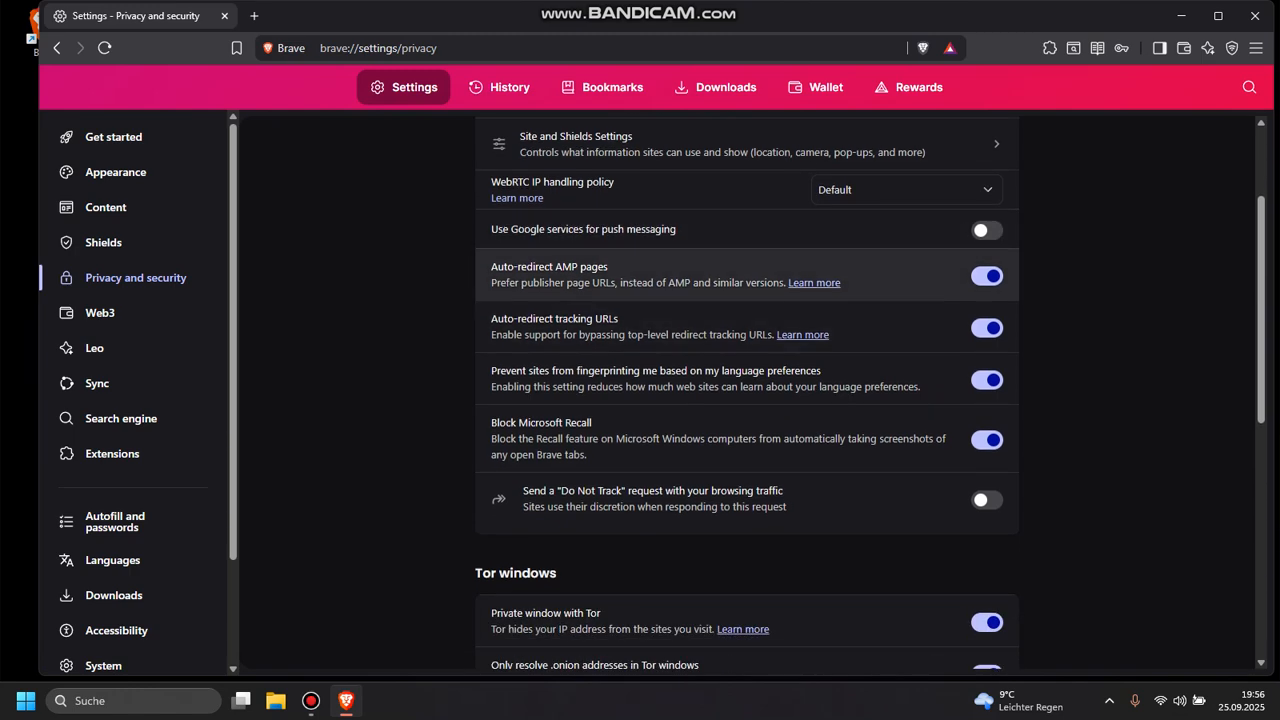
scroll(745, 310, down, 3)
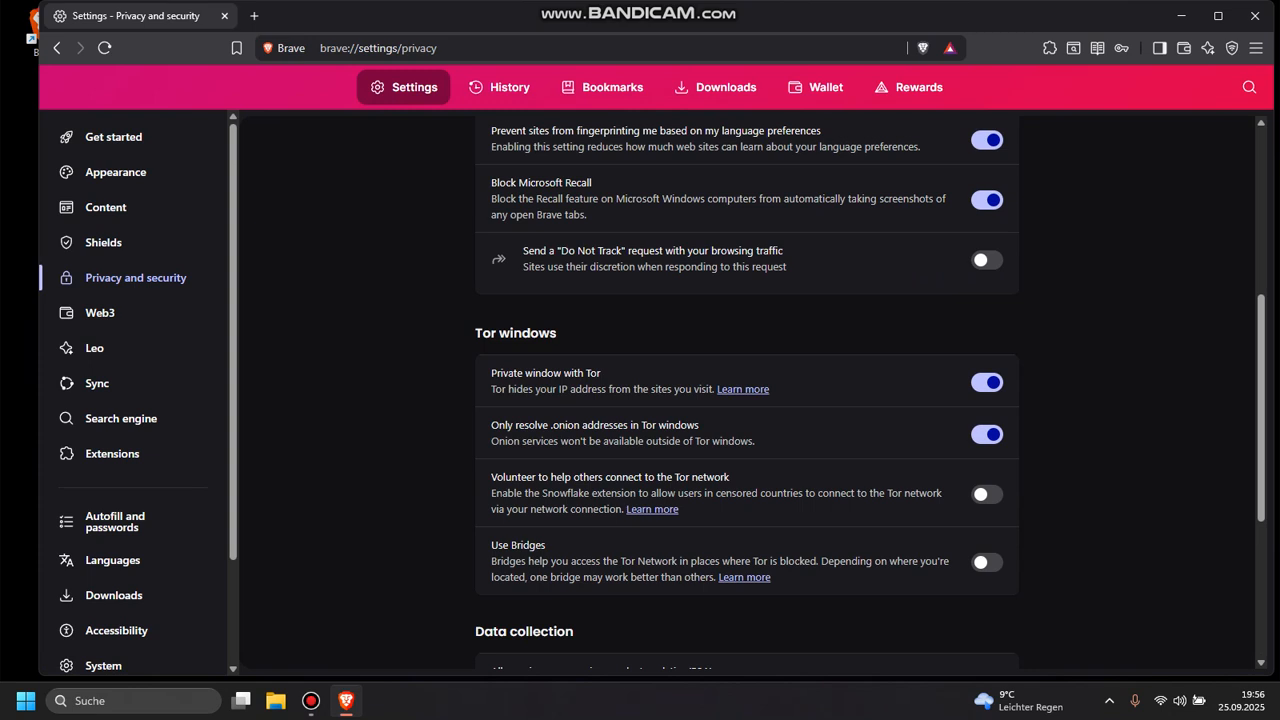
scroll(745, 350, down, 1)
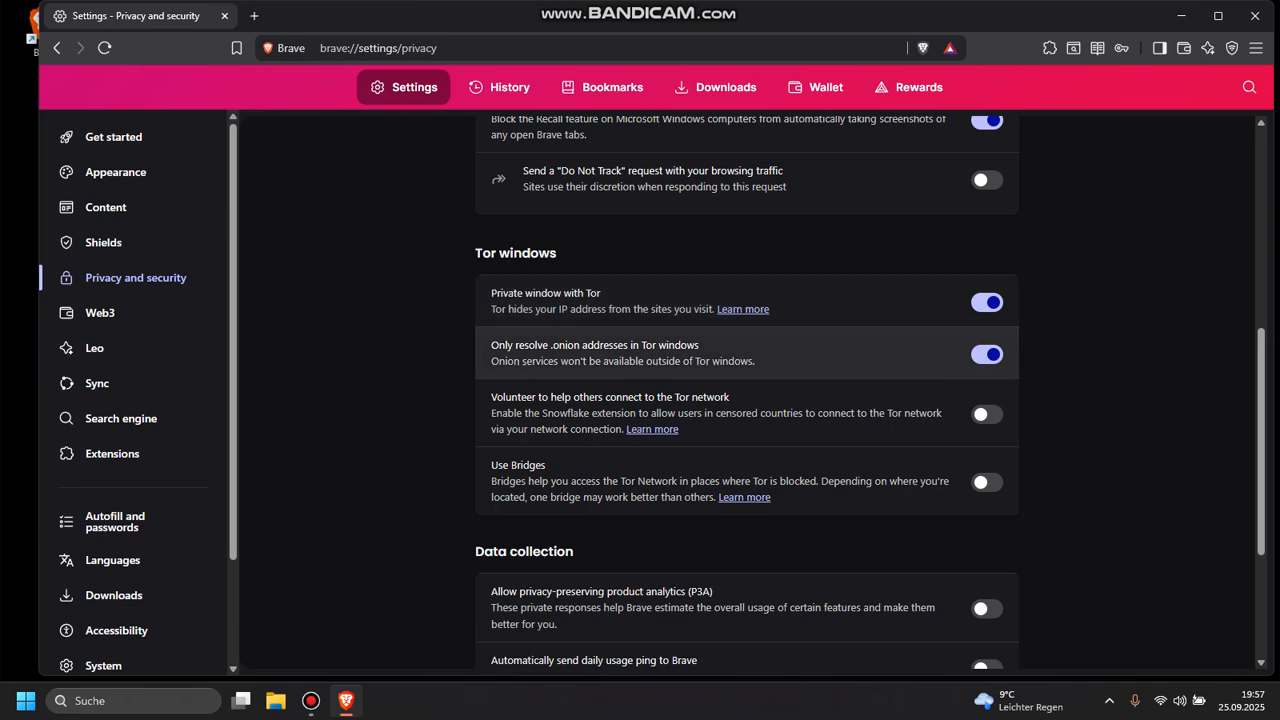
scroll(745, 353, down, 2)
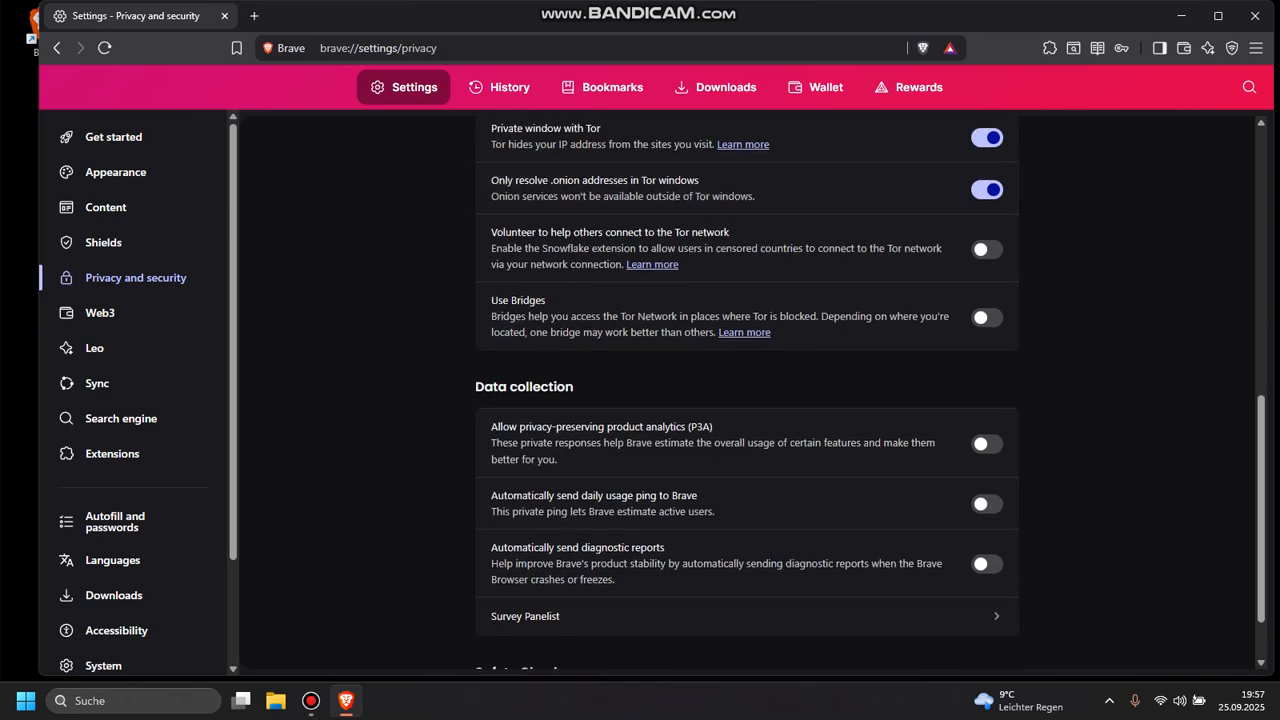
scroll(745, 368, down, 1)
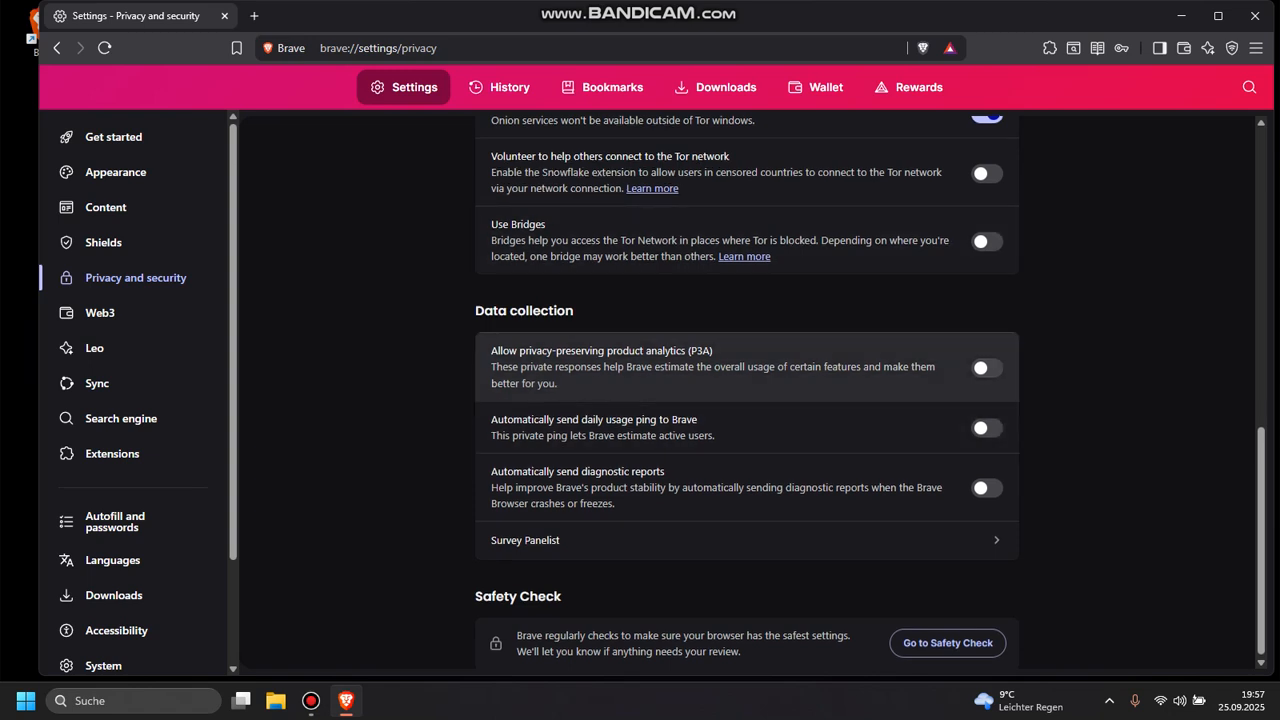
Review the Wallet options in the Web3 settings.
click(100, 312)
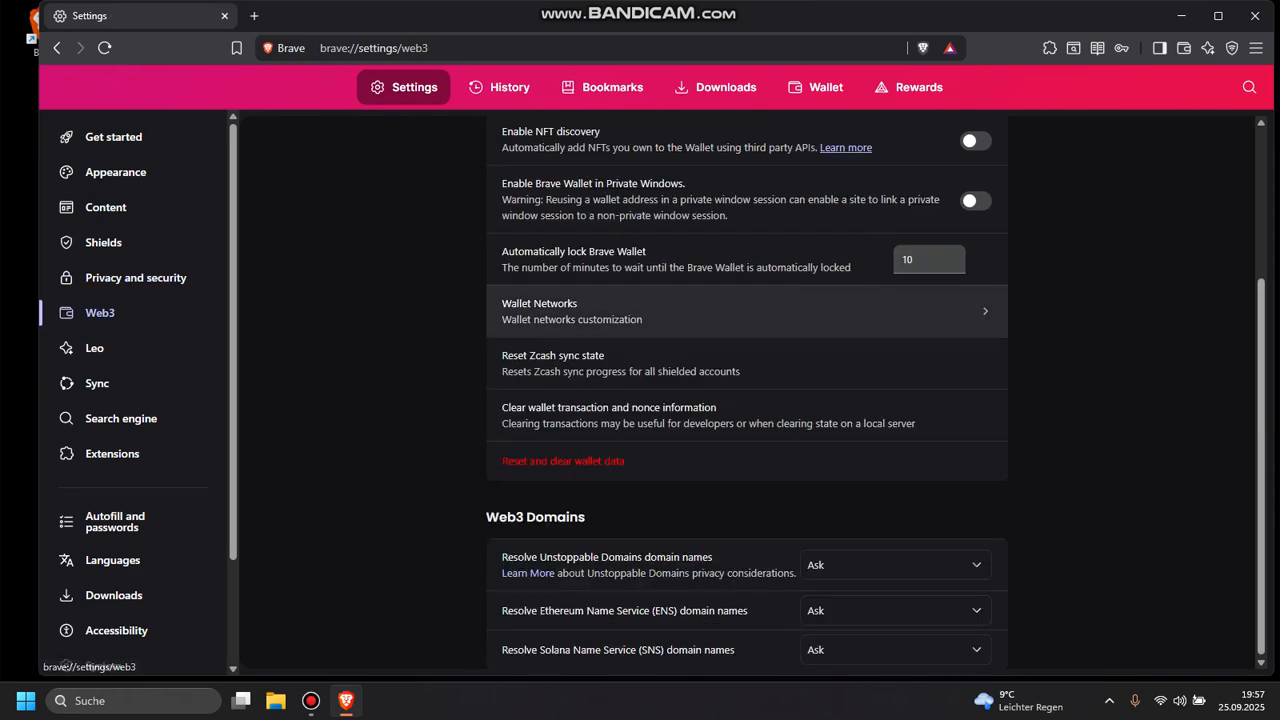
scroll(747, 334, up, 3)
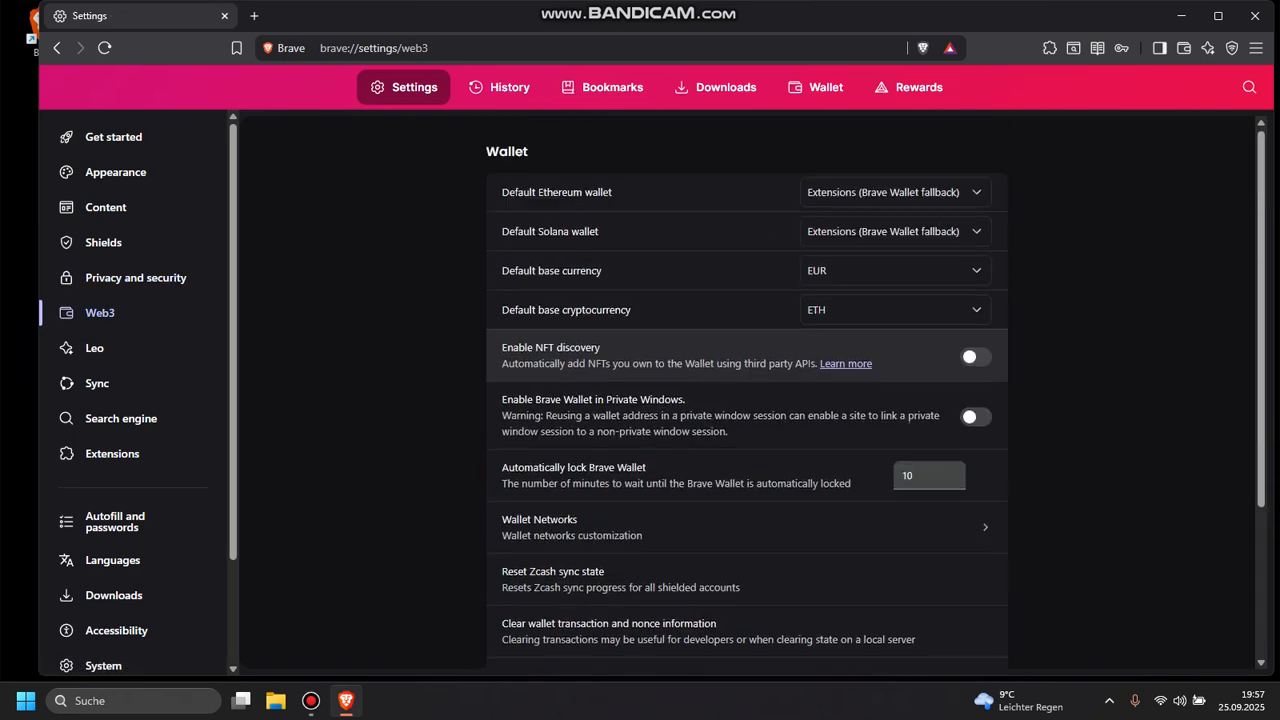
scroll(747, 358, down, 2)
Review the Leo settings and the default model choices for new conversations, keeping Automatic.
click(94, 347)
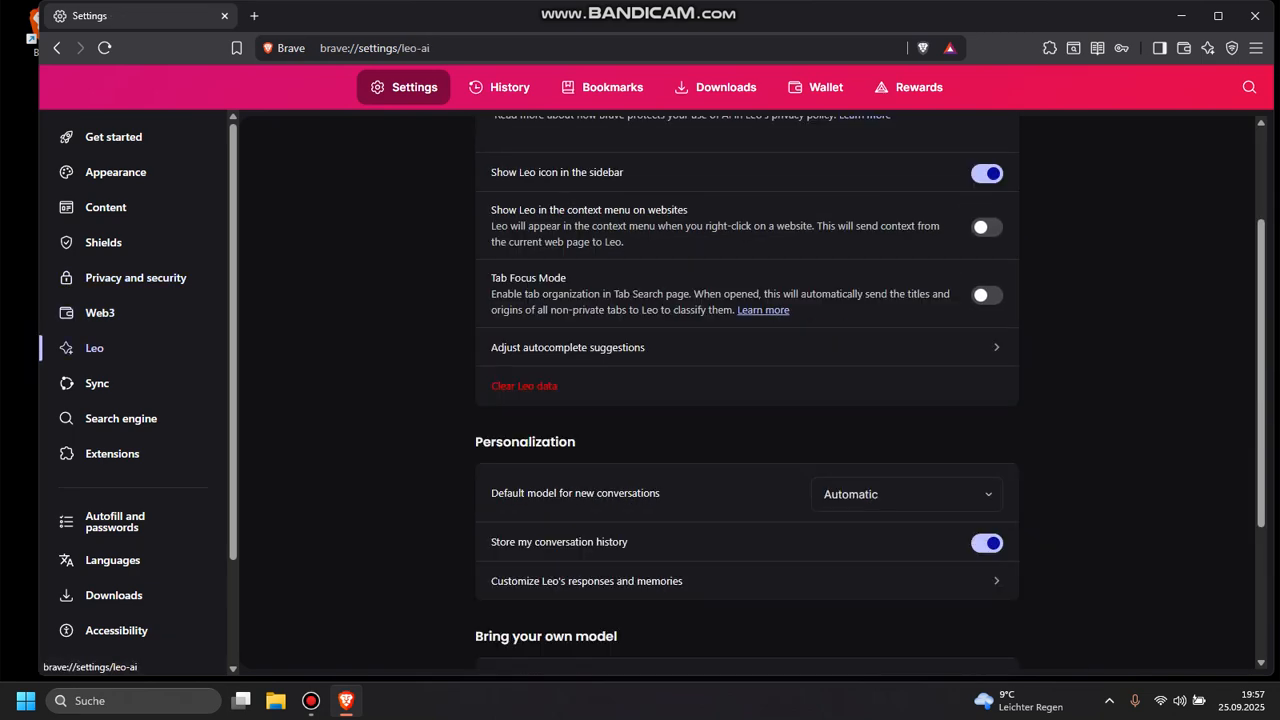
scroll(747, 400, up, 3)
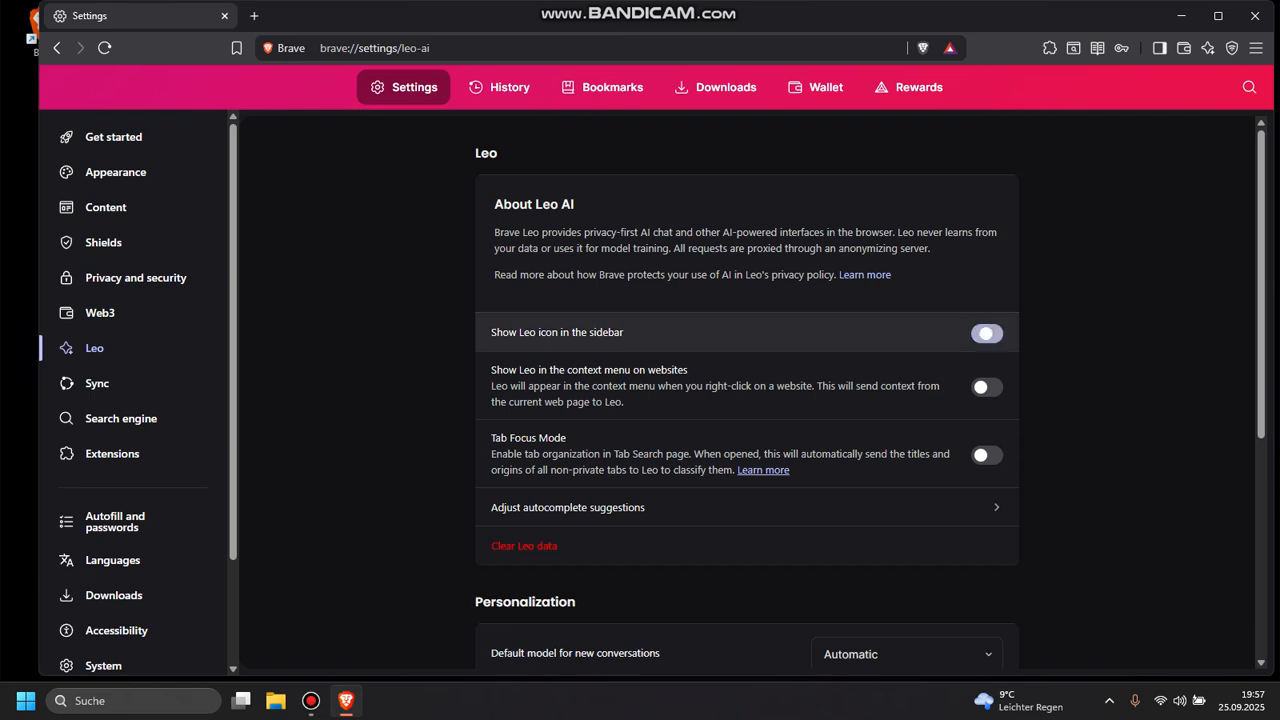
scroll(747, 360, down, 3)
click(907, 334)
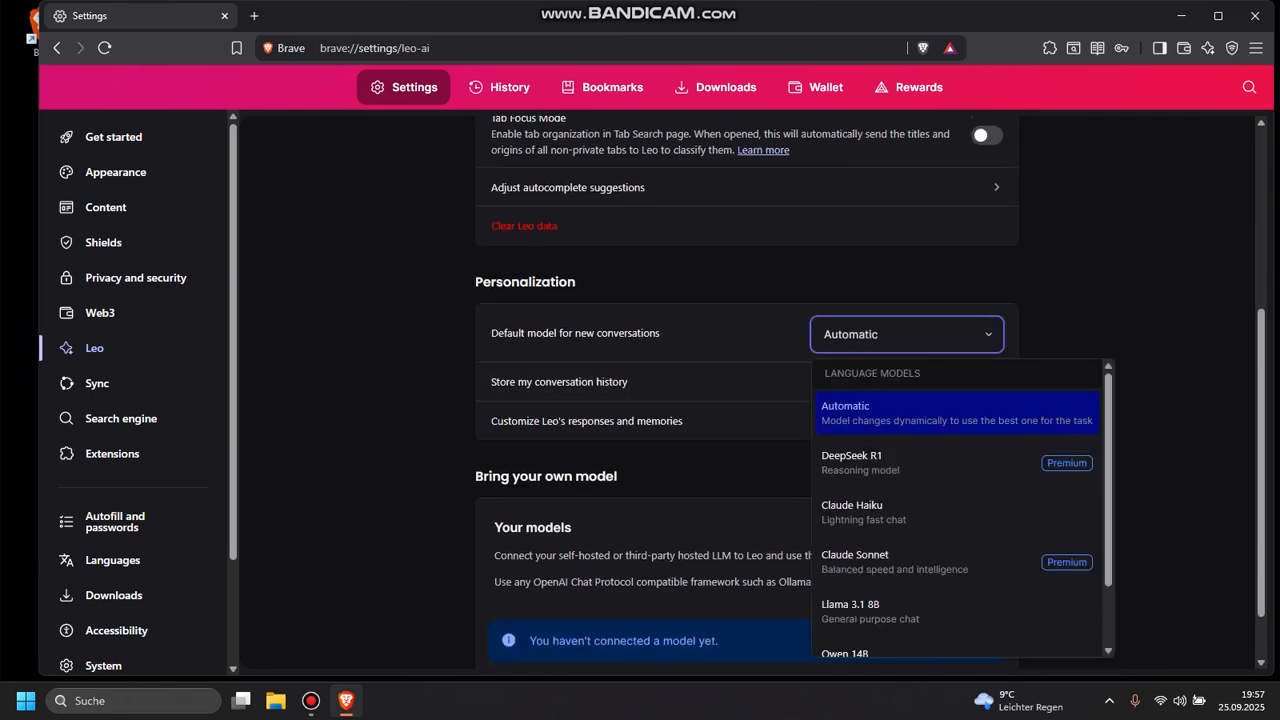
click(907, 334)
click(907, 334)
click(720, 282)
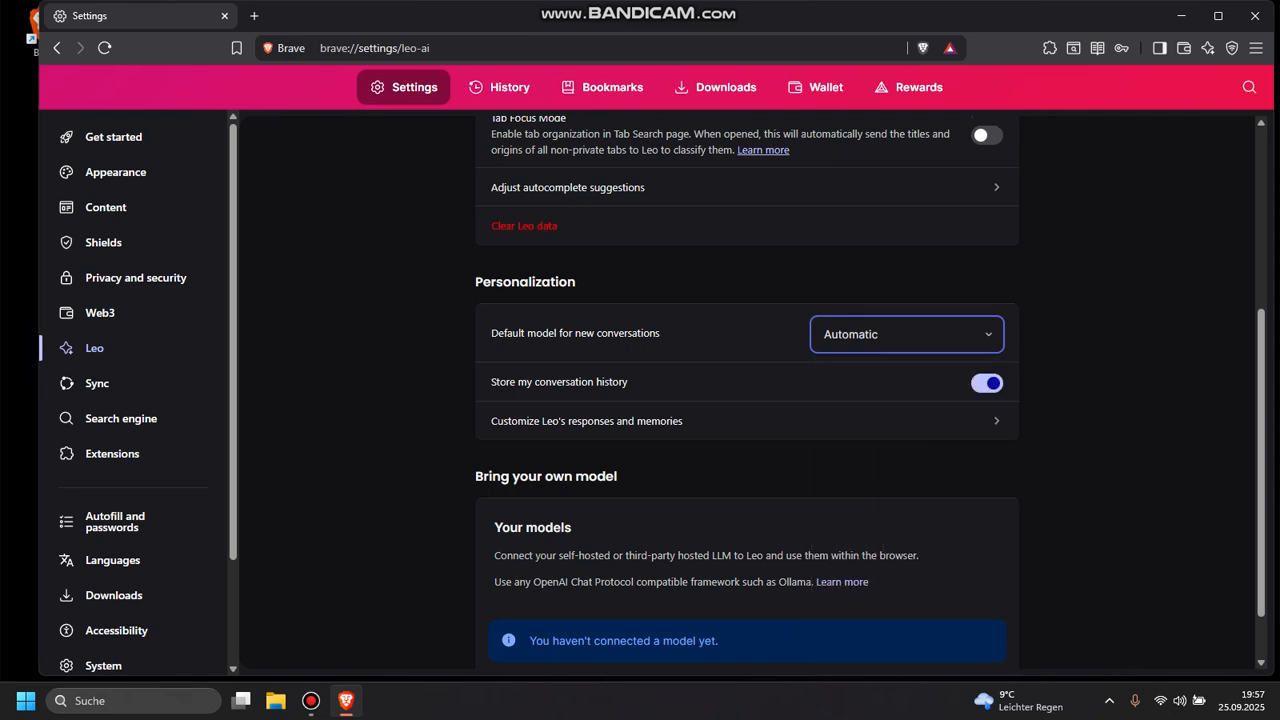
scroll(720, 390, down, 1)
View the Sync settings and review the default search engine choices for normal windows, keeping Brave.
click(97, 384)
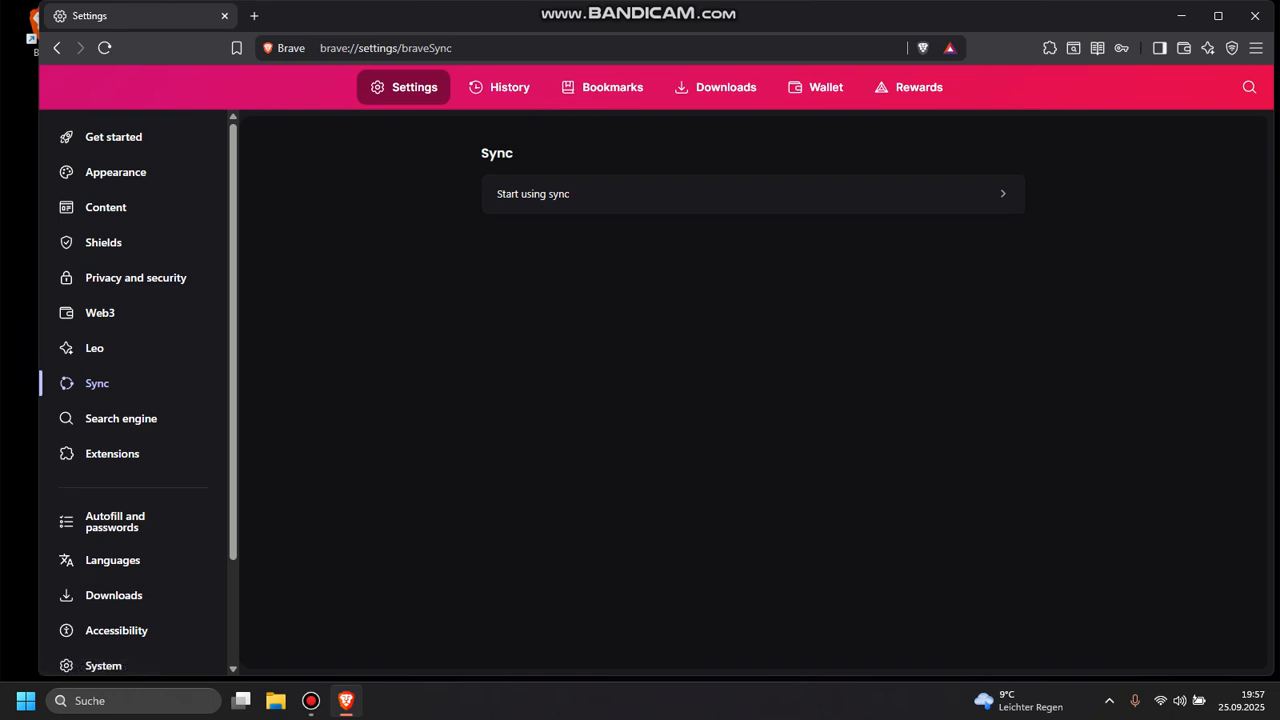
click(121, 418)
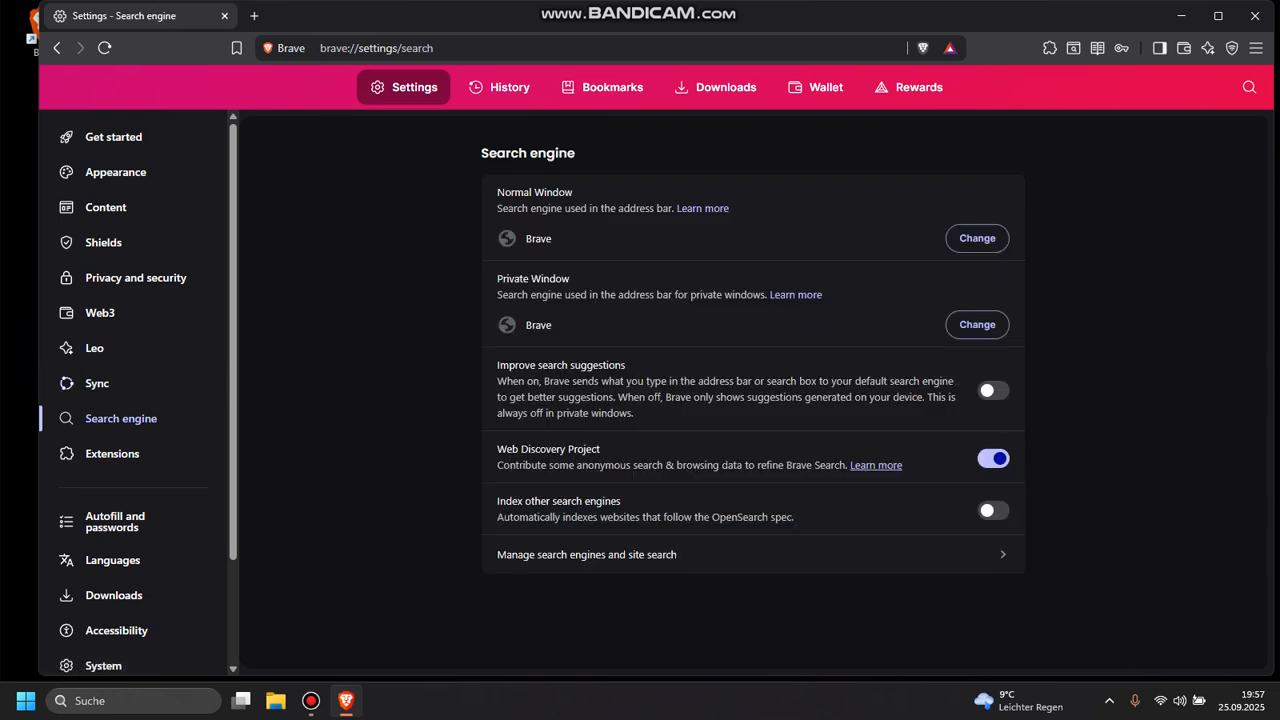
click(977, 239)
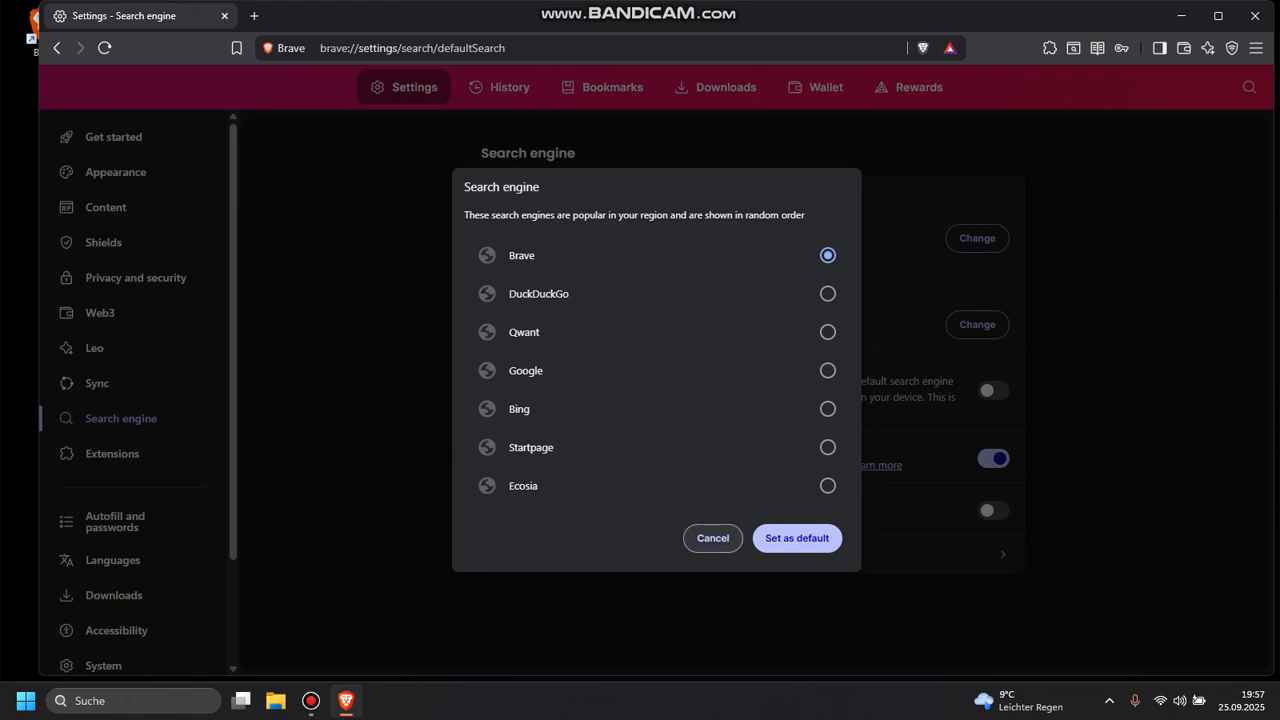
click(713, 538)
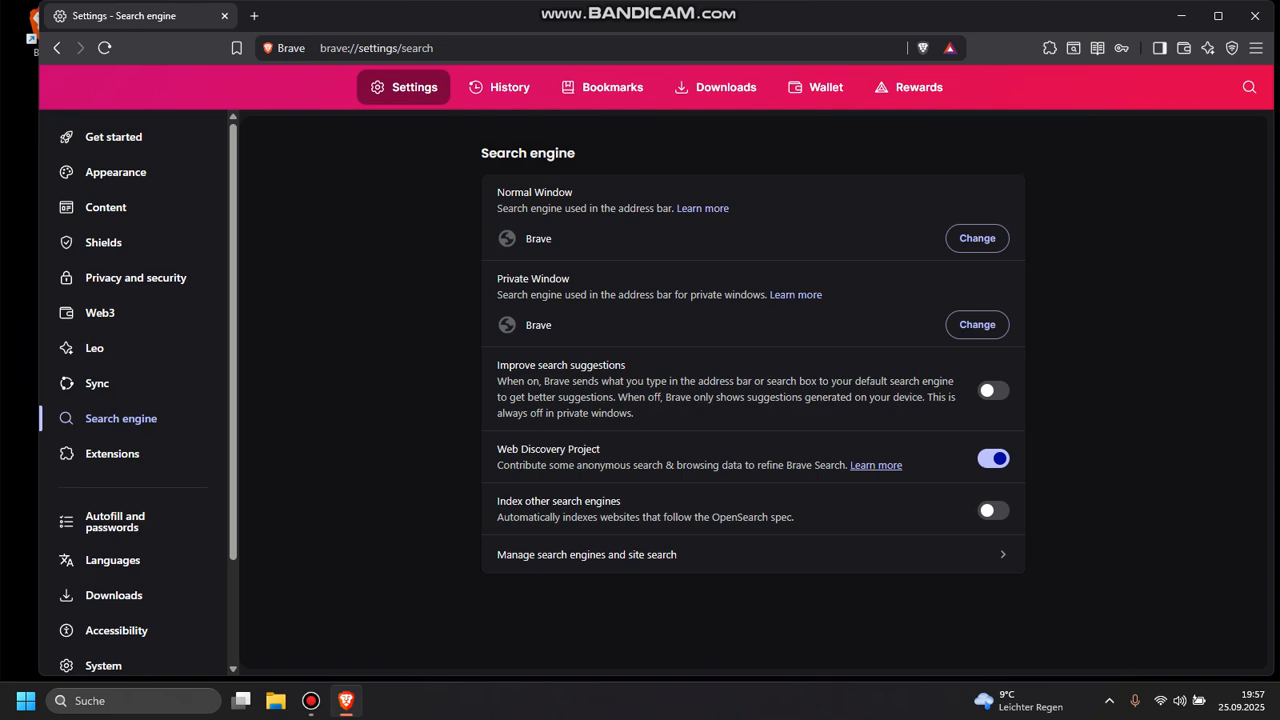
View the Extensions settings.
click(112, 453)
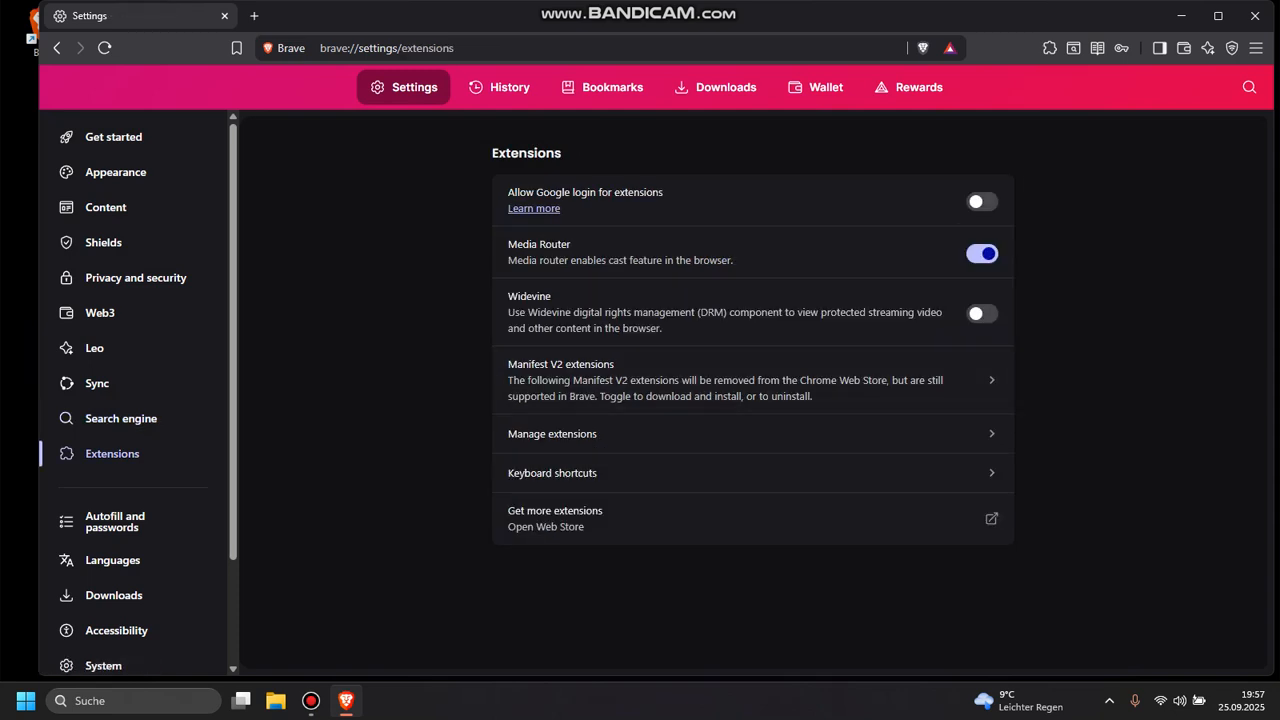